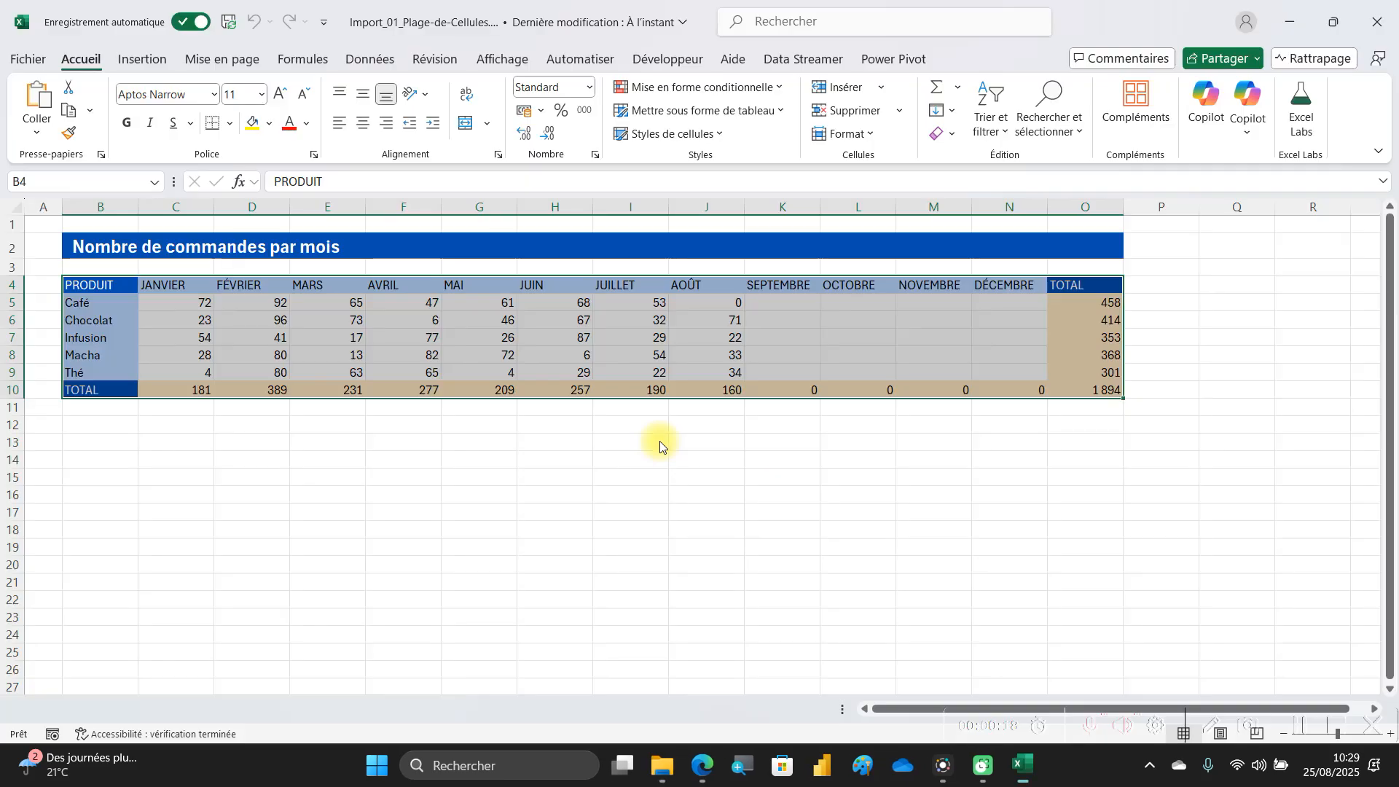
Load the order range B4:O10 into Power Query as a table with headers
left_click(660, 442)
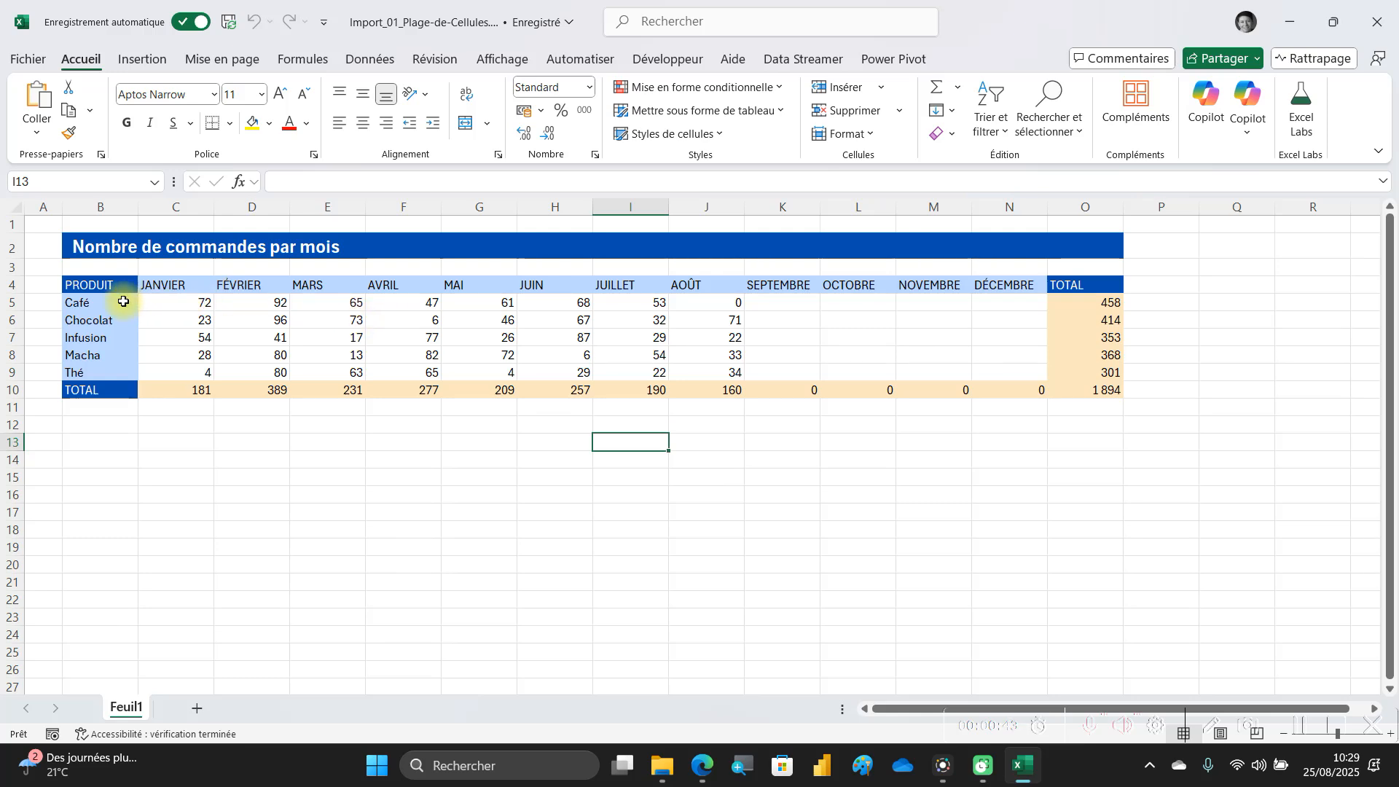
left_click_drag(103, 286, 1082, 392)
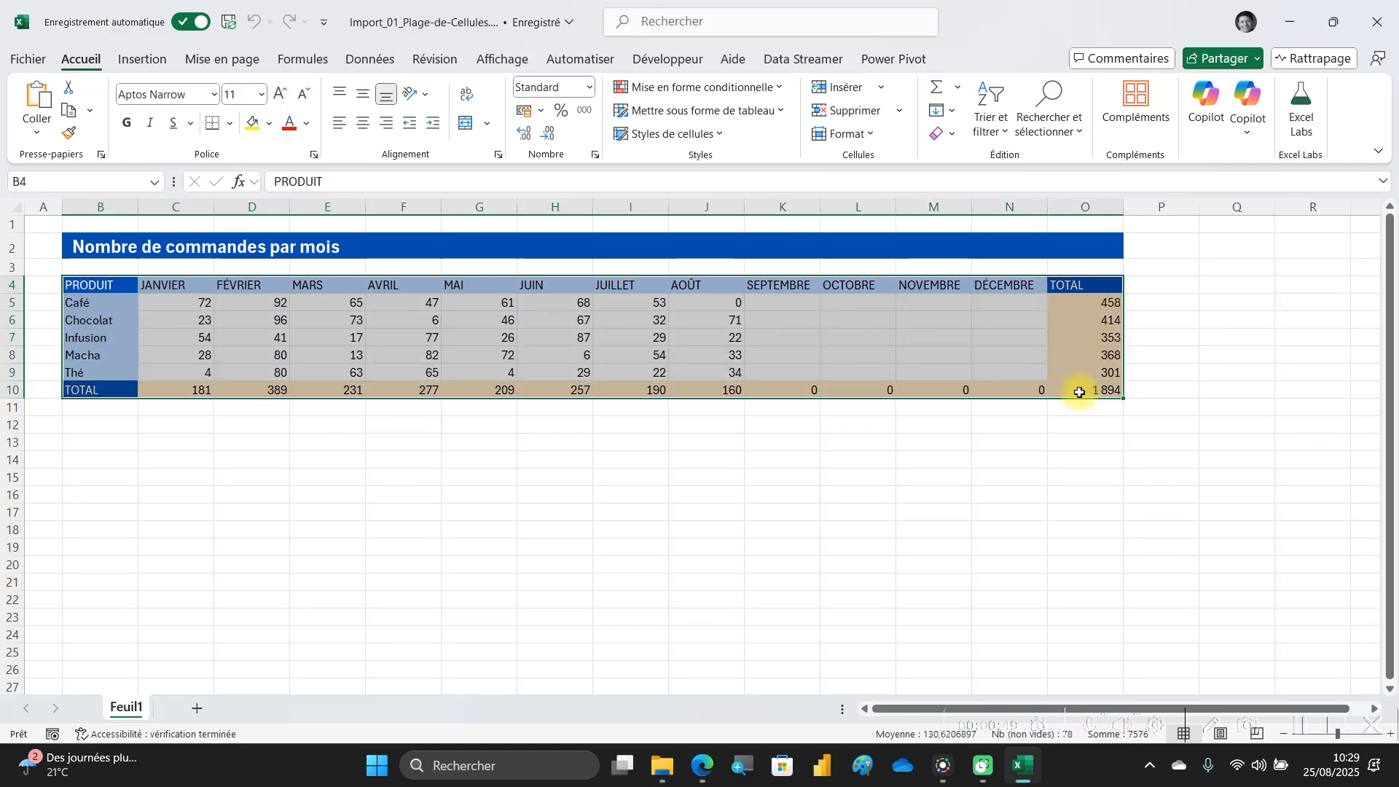
right_click(458, 321)
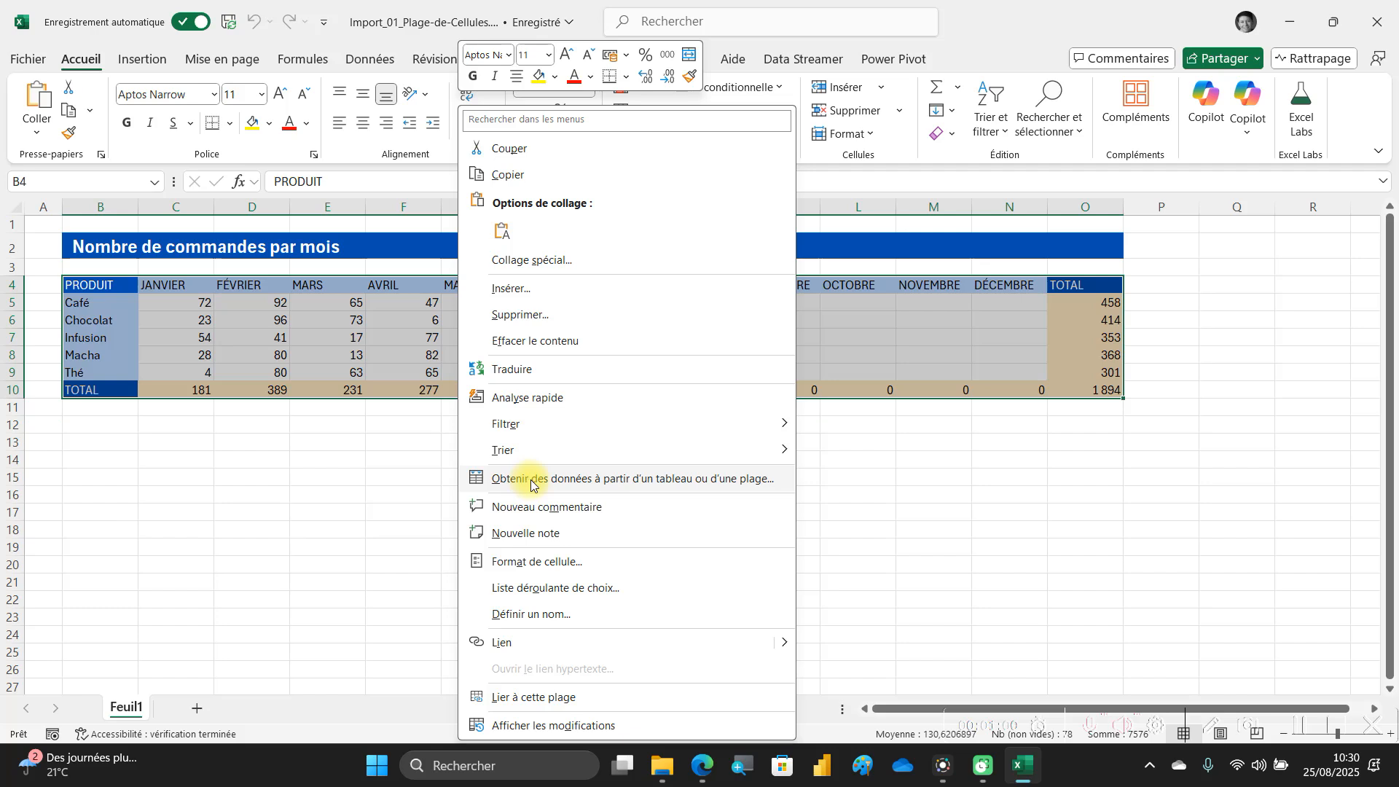
left_click(380, 63)
left_click(382, 64)
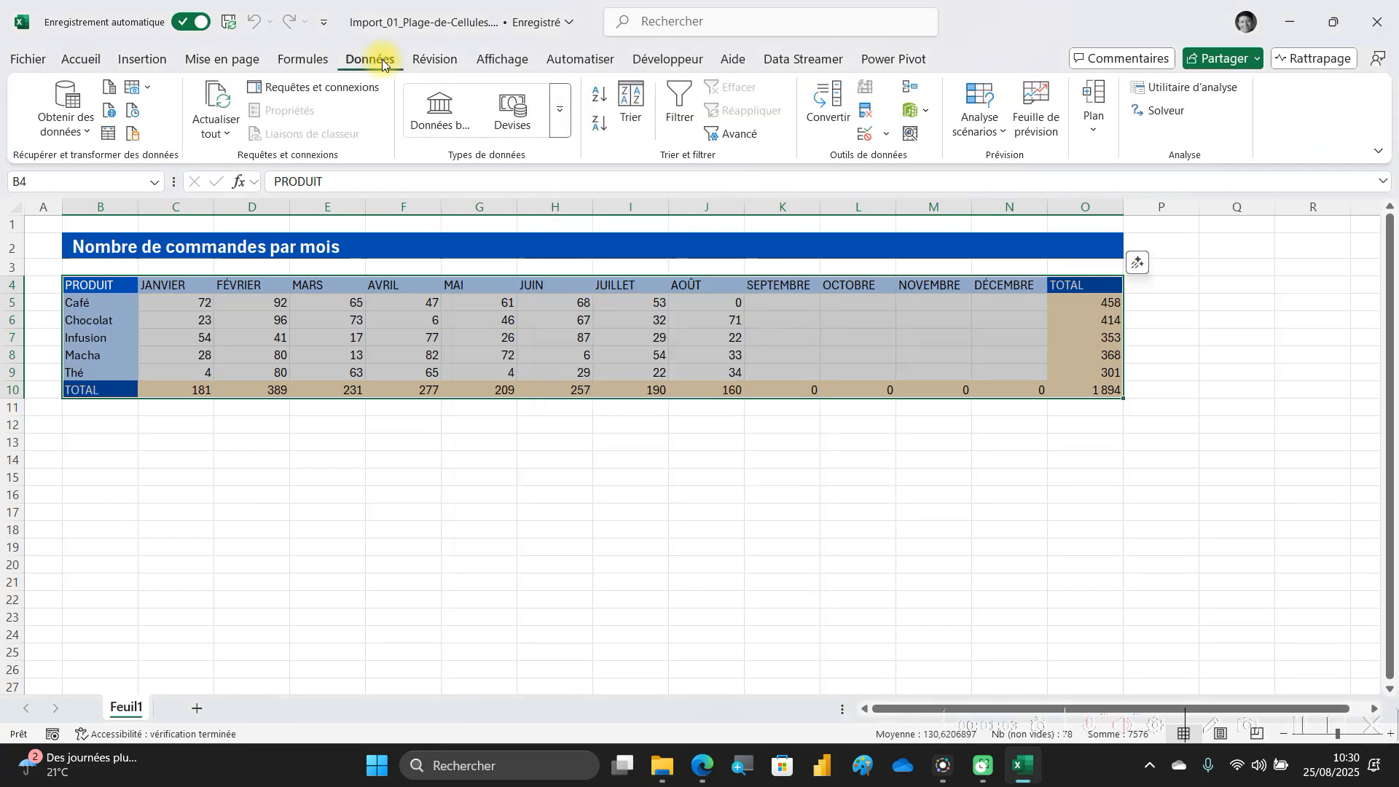
left_click(109, 143)
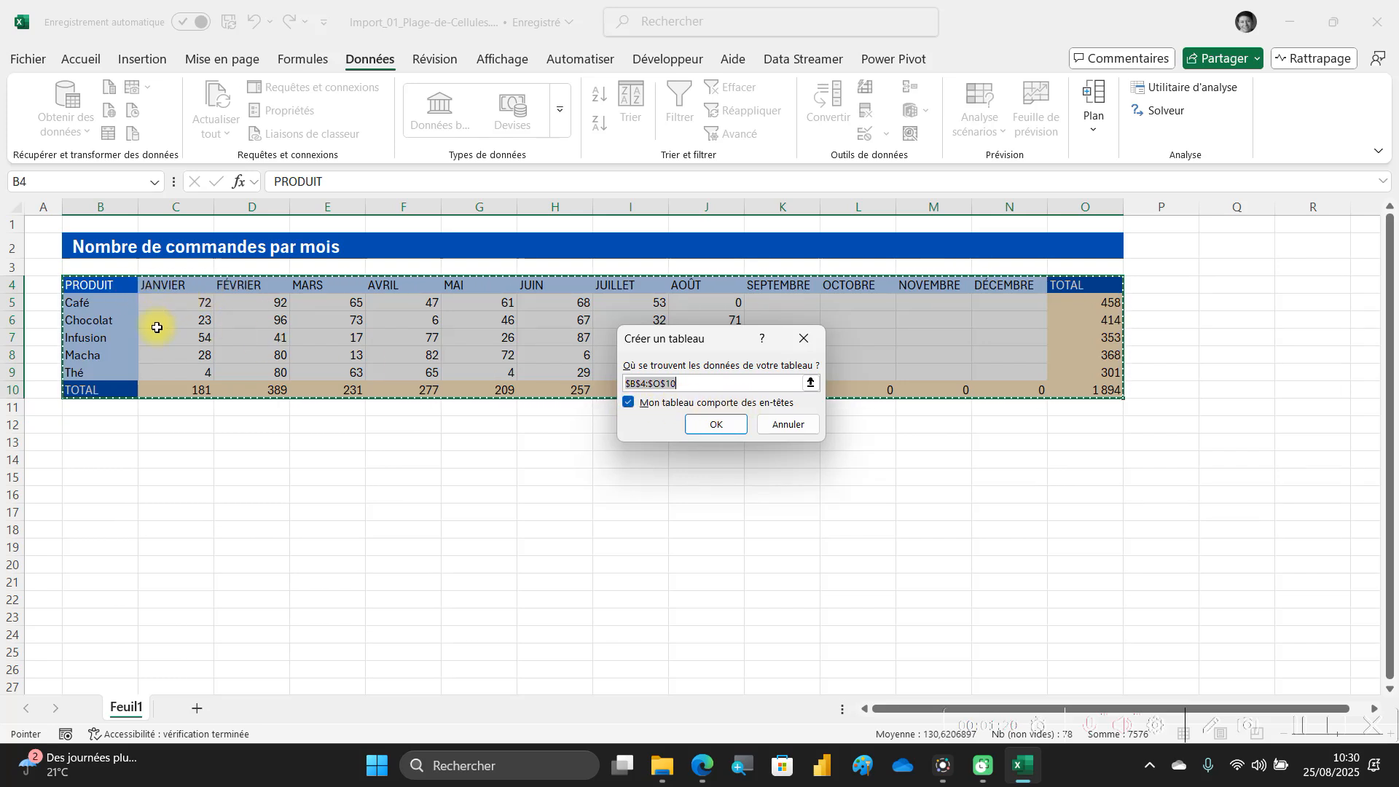
left_click(731, 422)
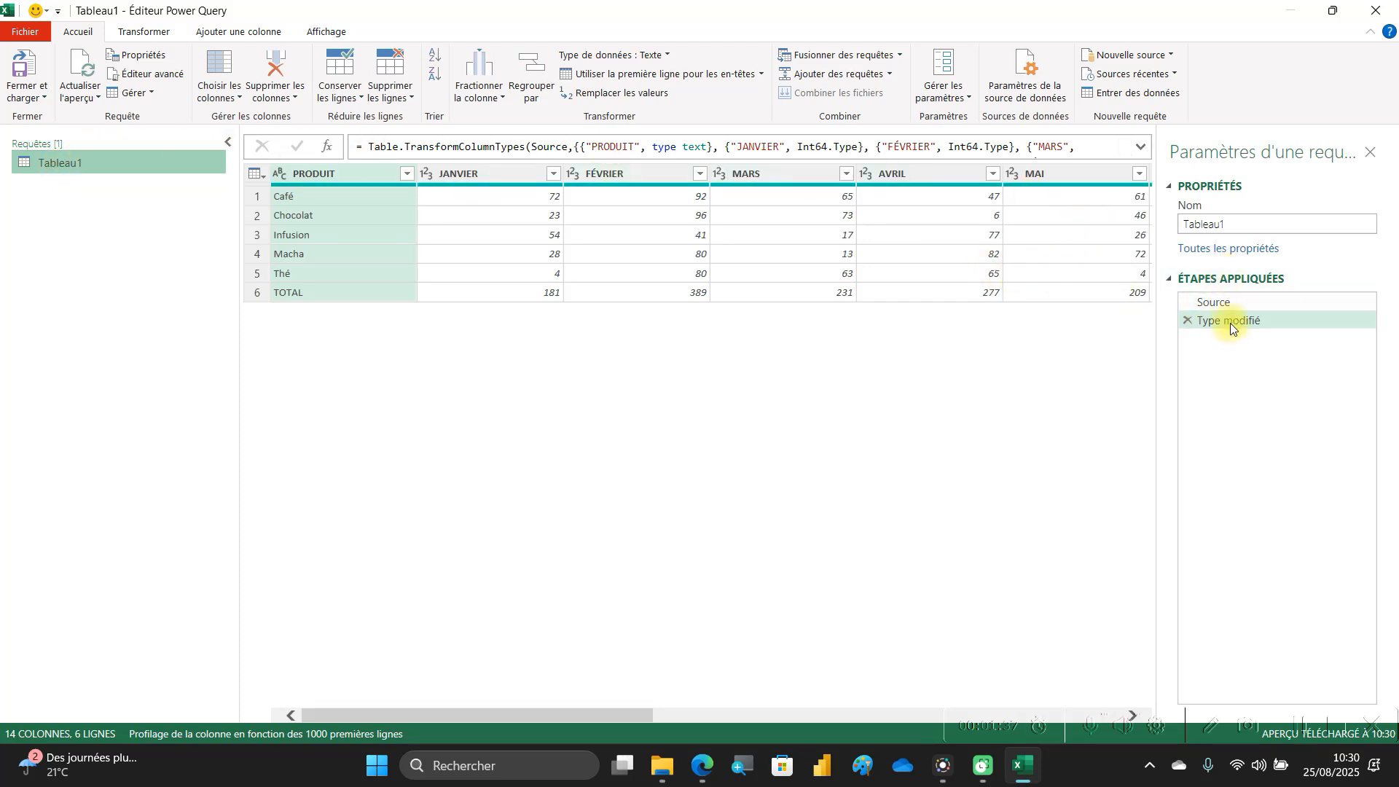
Rename the query as Tab_Commandes
left_click(1244, 225)
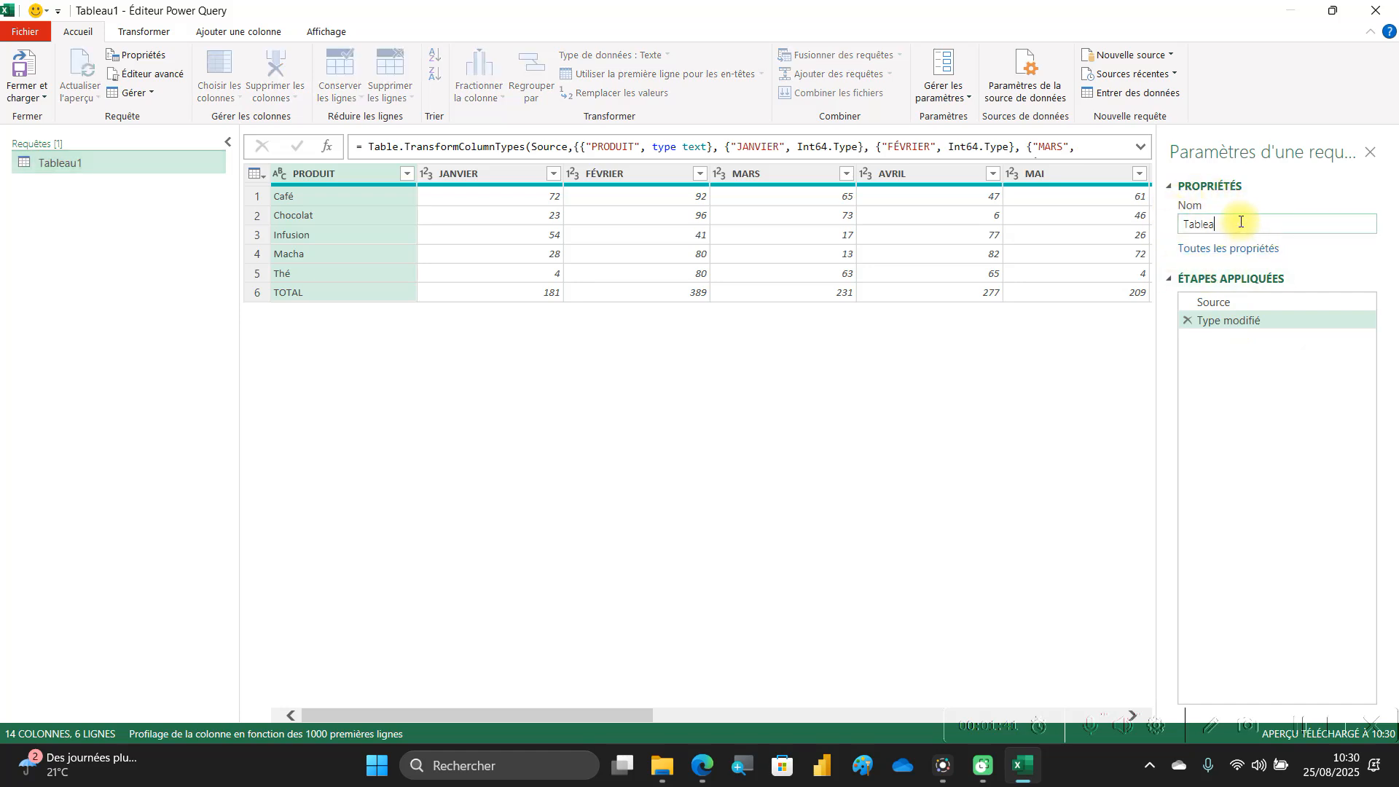
type("_Commandes")
key("Return")
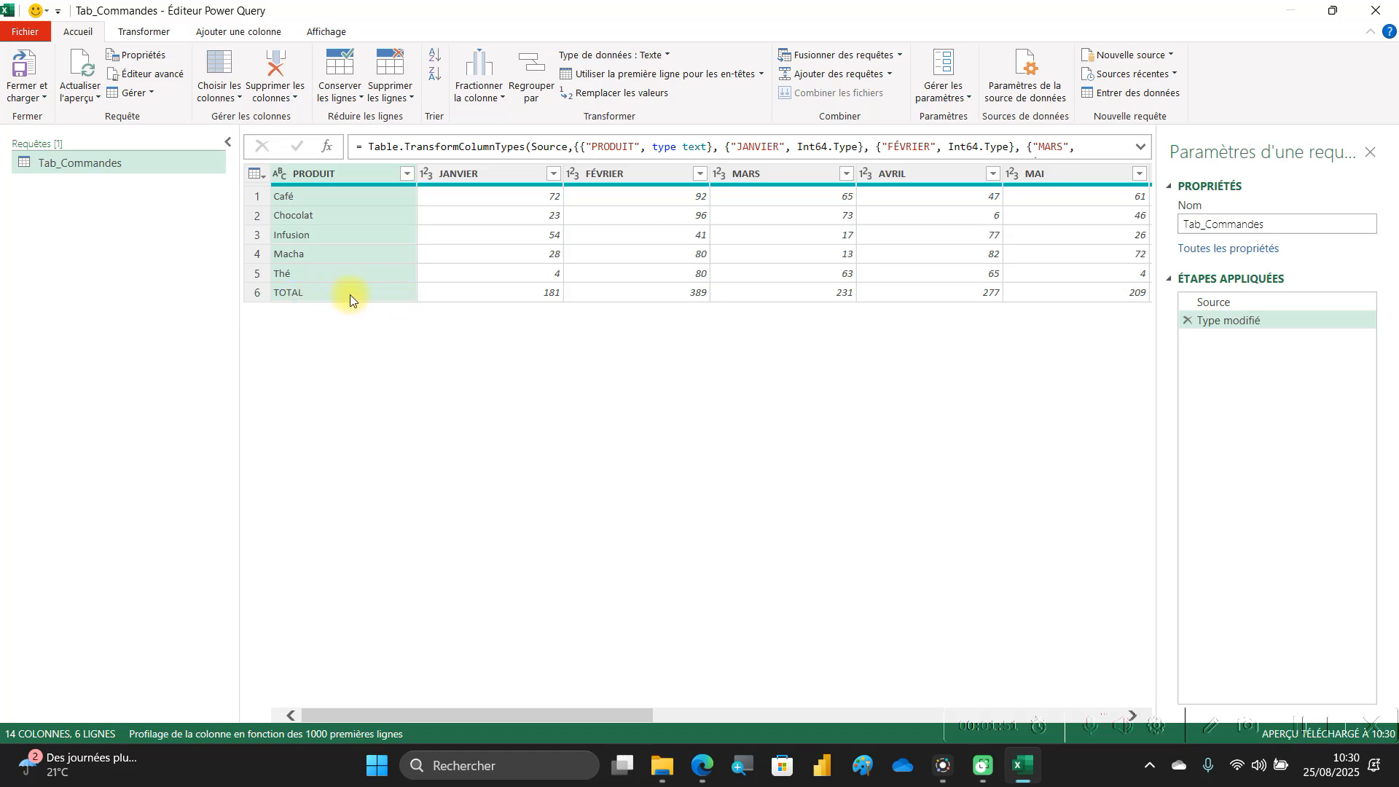
Filter the PRODUIT column to exclude the TOTAL row
left_click(408, 174)
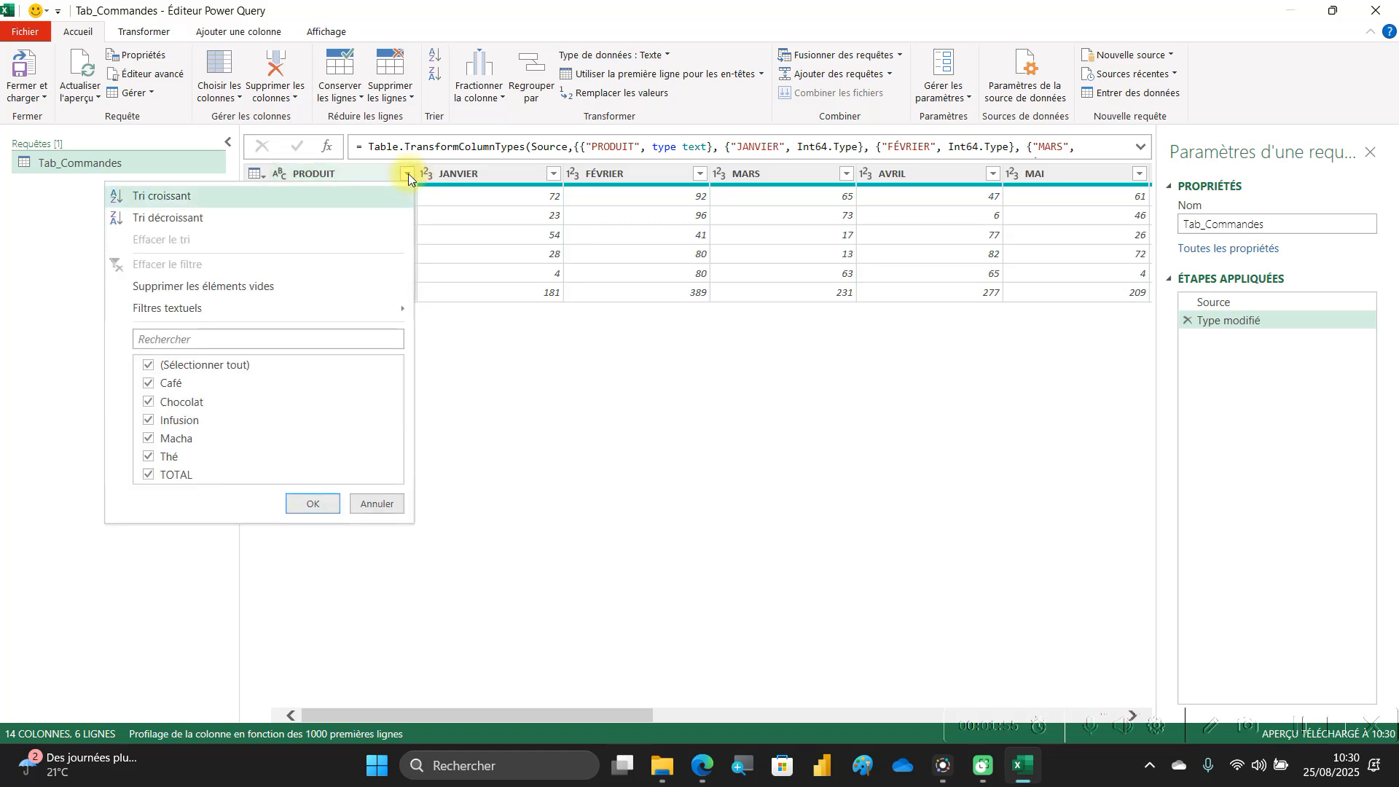
left_click(150, 475)
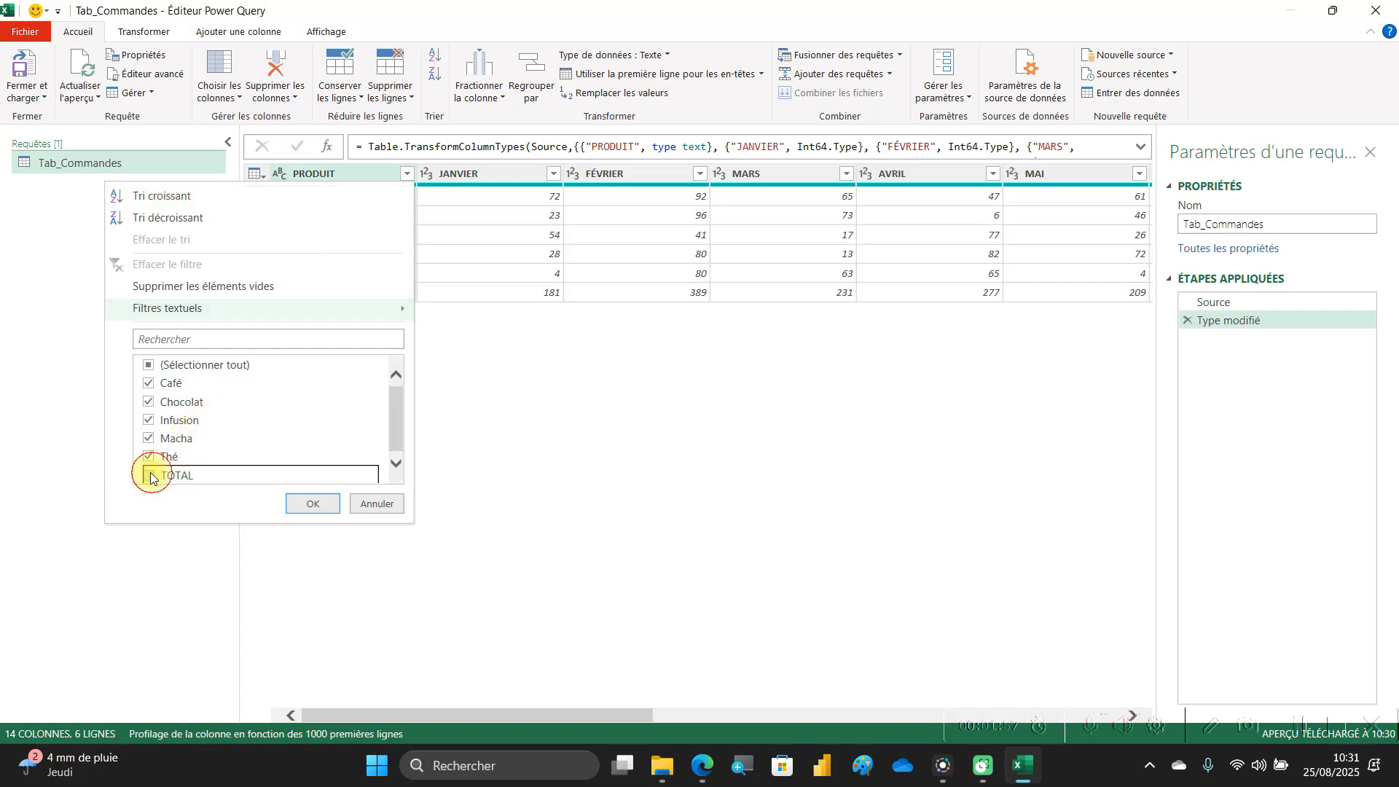
left_click(313, 504)
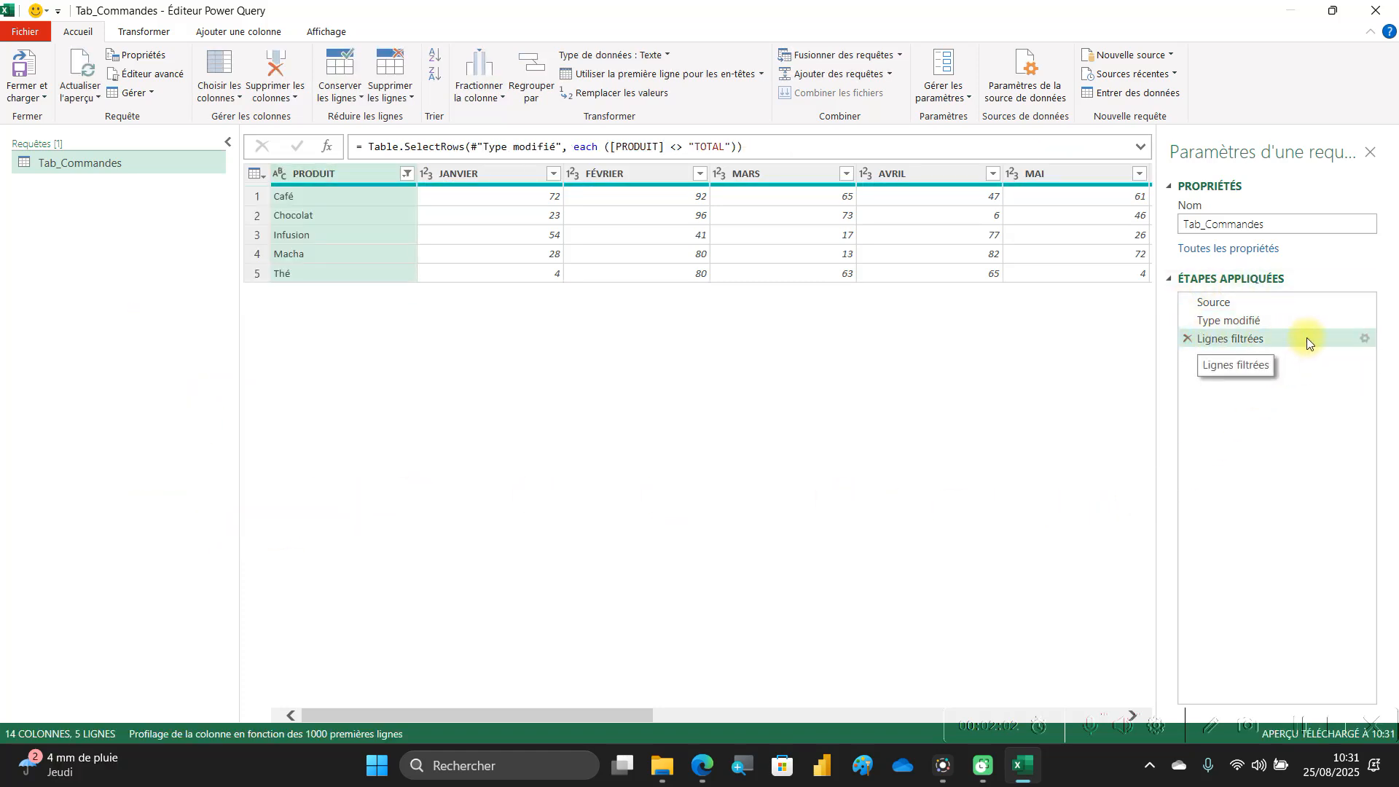
Remove the TOTAL column at the end of the query table
left_click_drag(452, 715, 1037, 656)
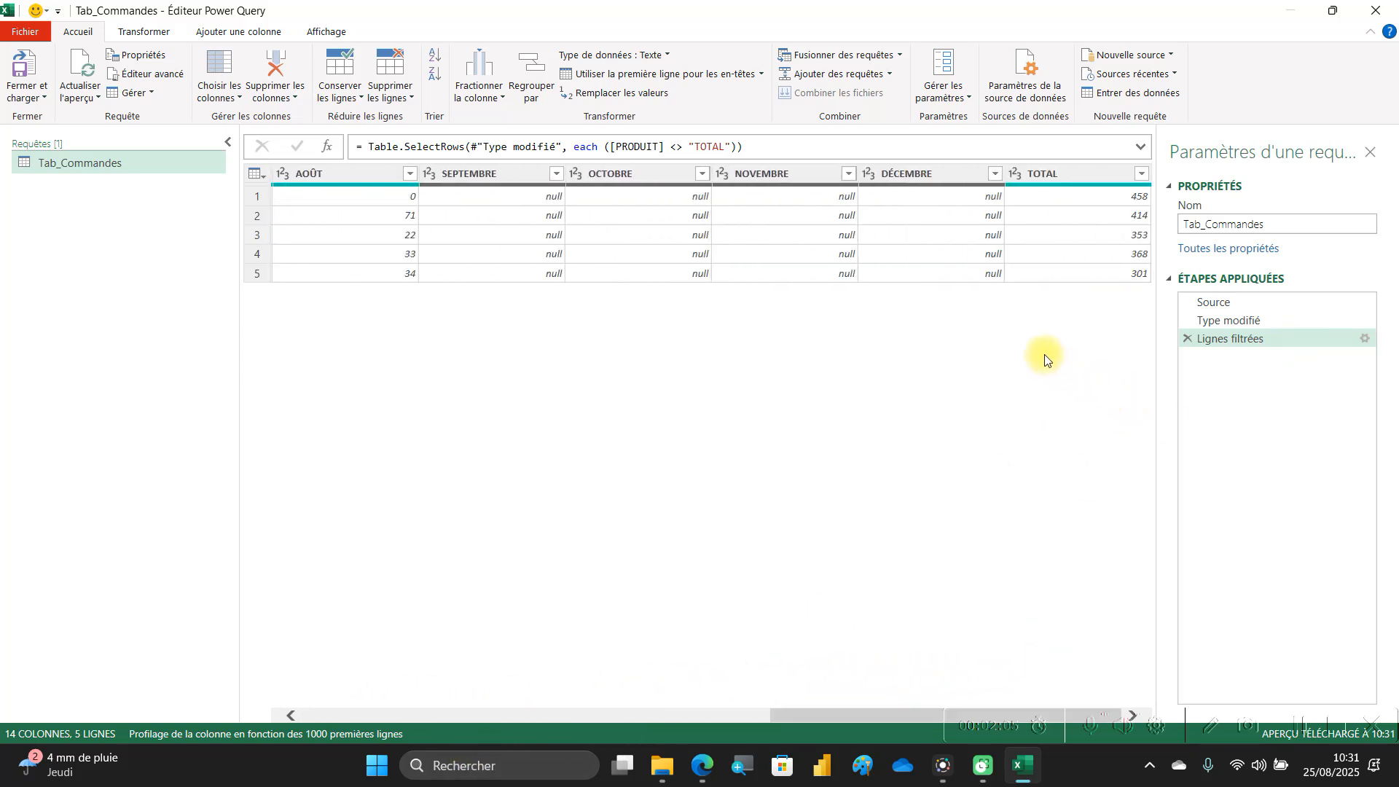
left_click(1052, 177)
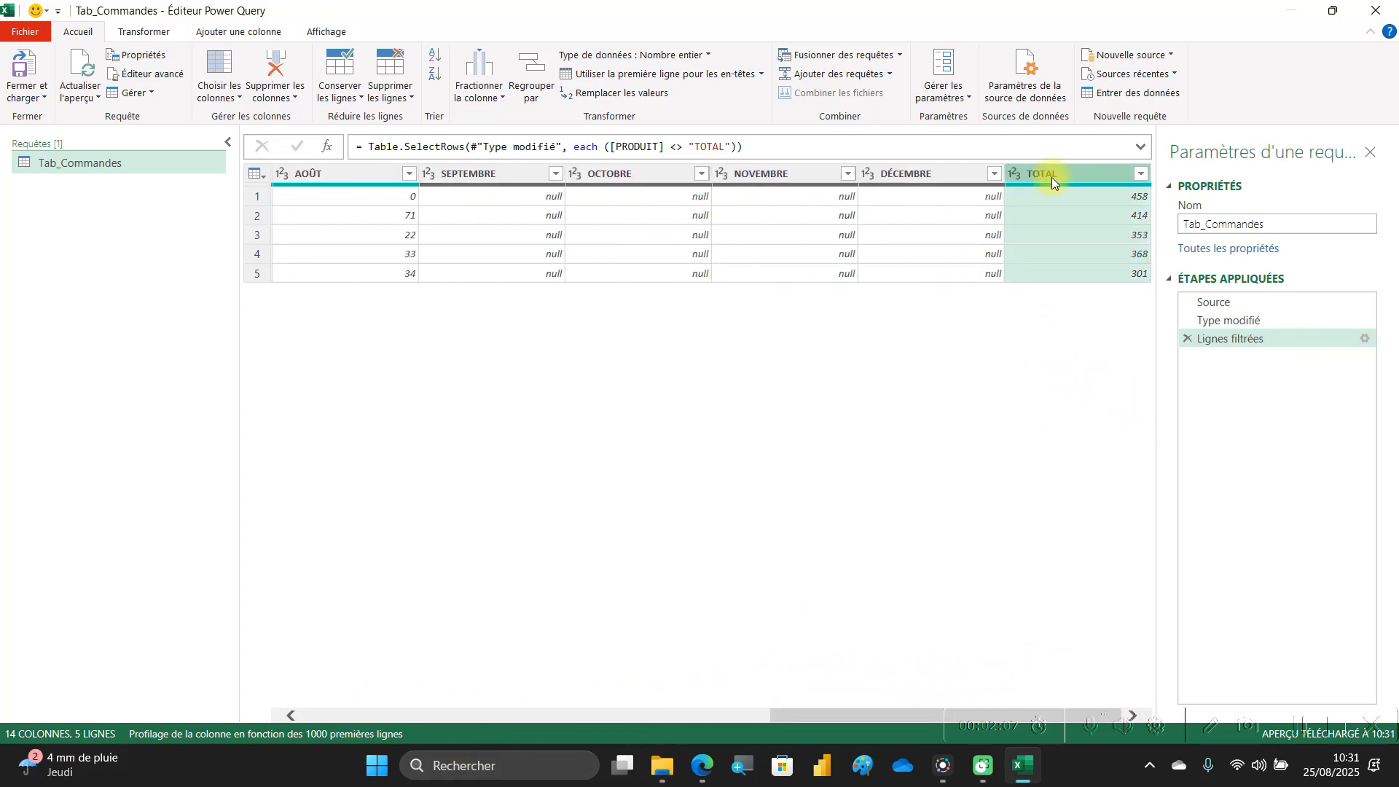
right_click(1051, 177)
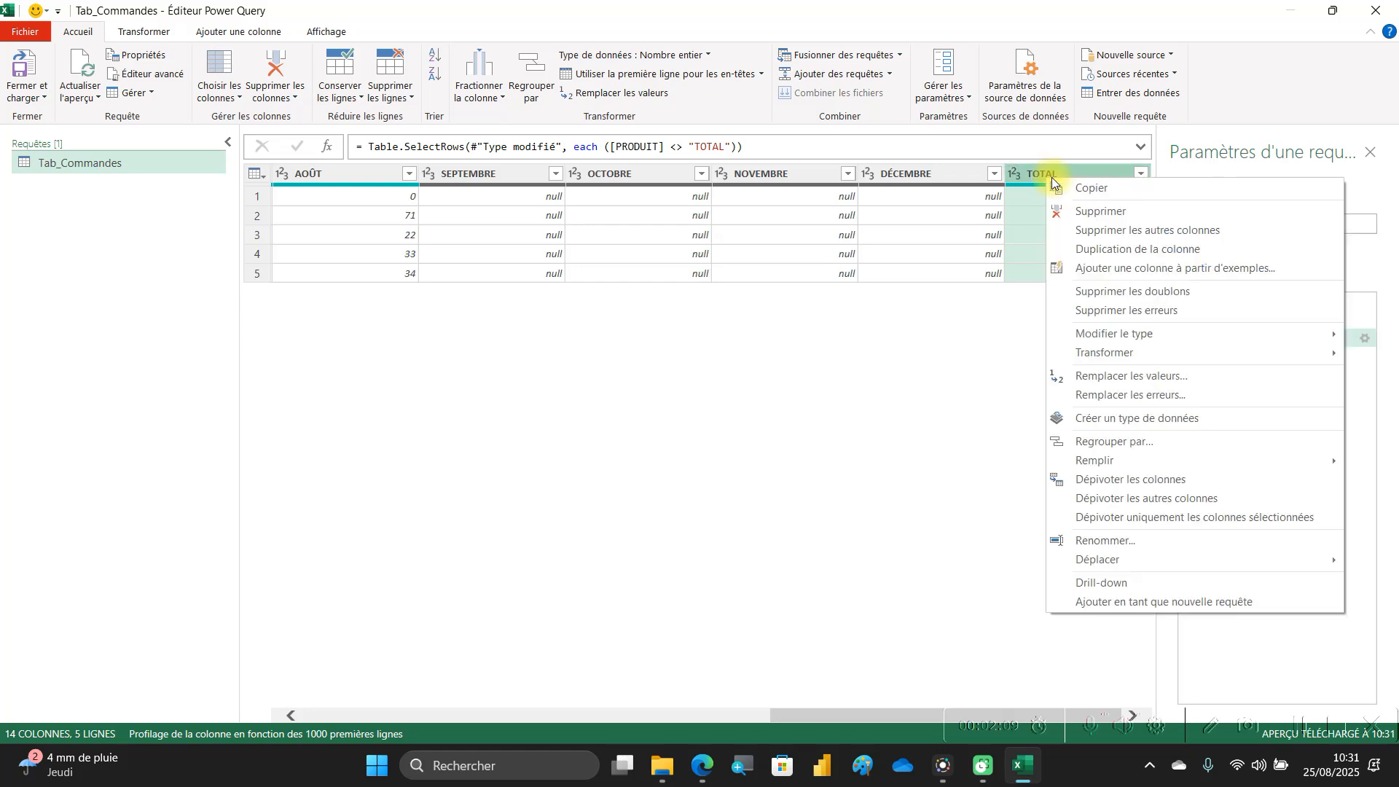
left_click(1081, 212)
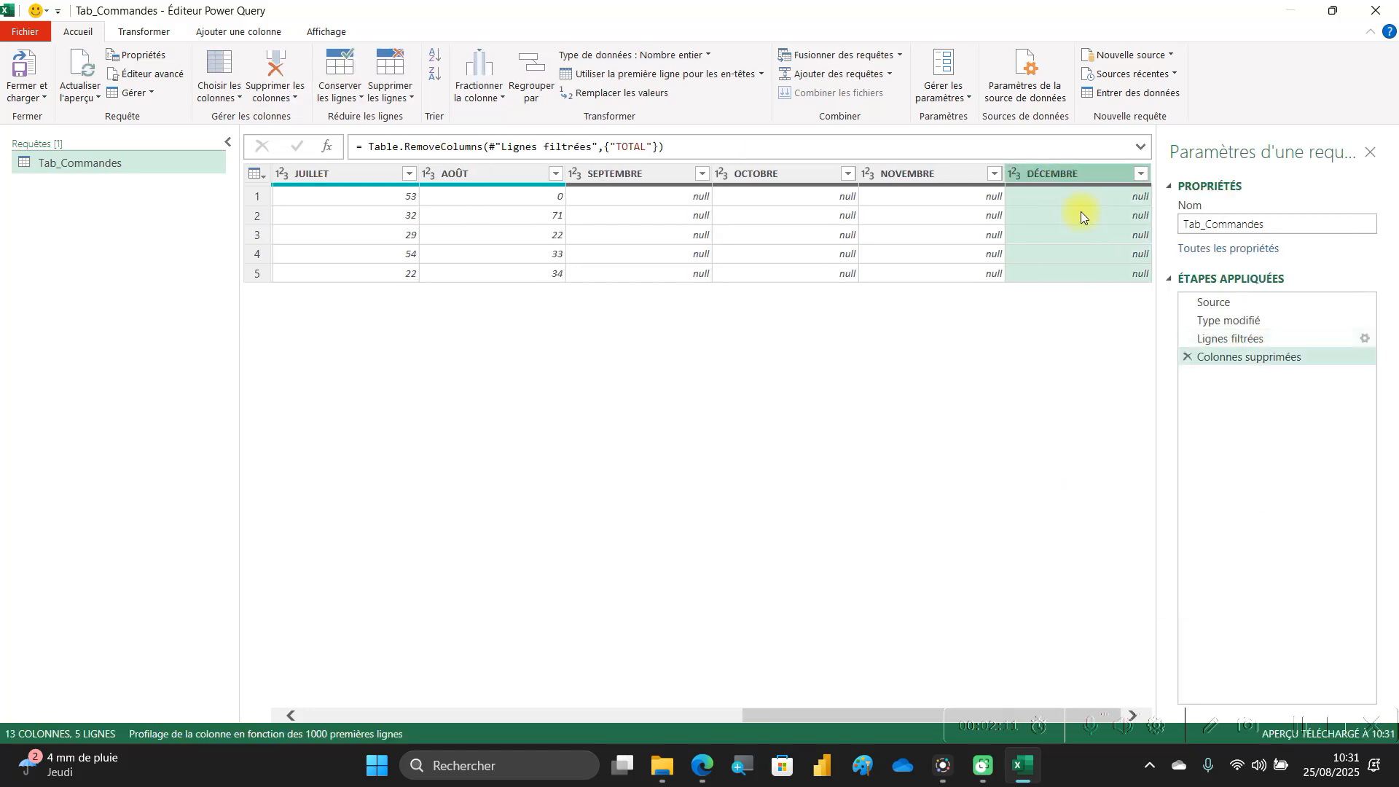
Unpivot all columns other than PRODUIT so each month becomes a row
left_click_drag(807, 714, 241, 736)
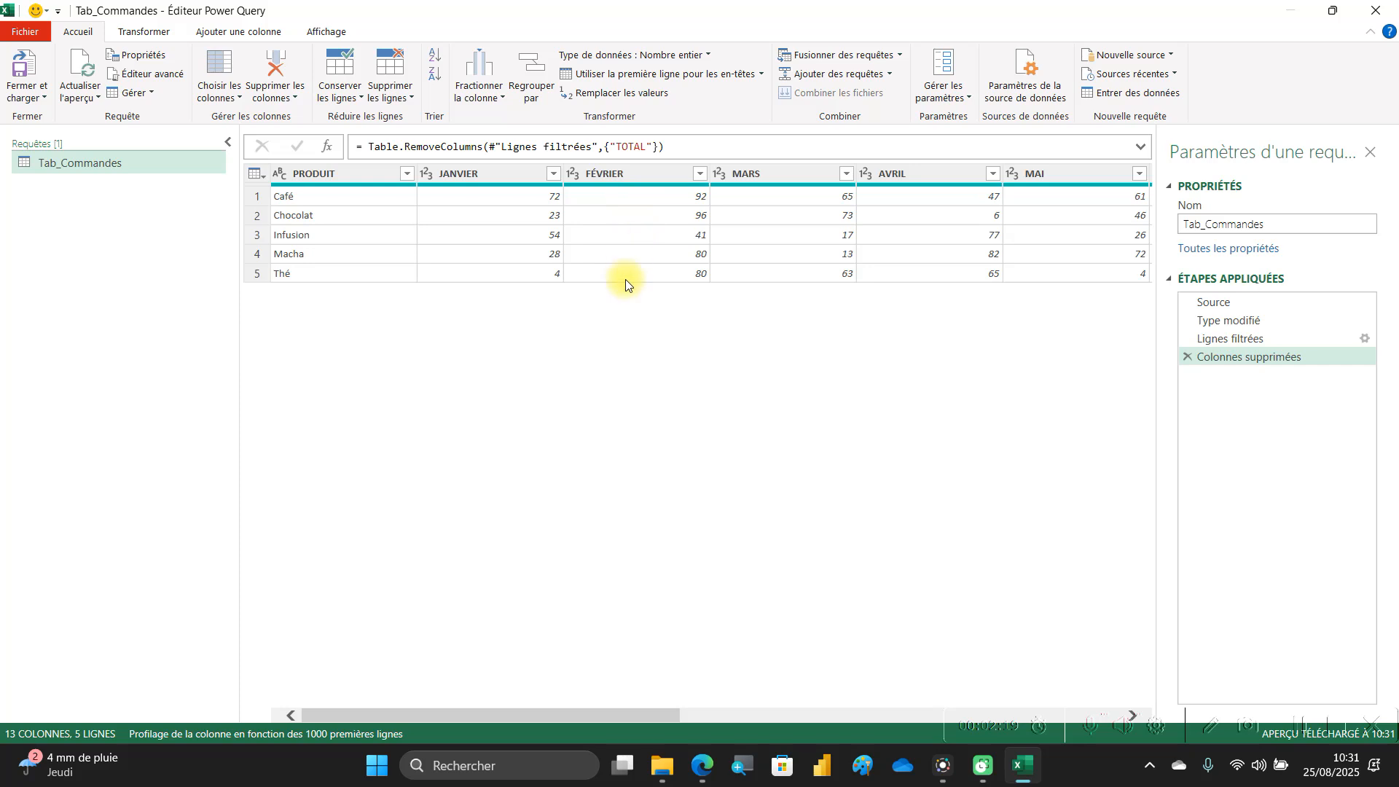
left_click(335, 173)
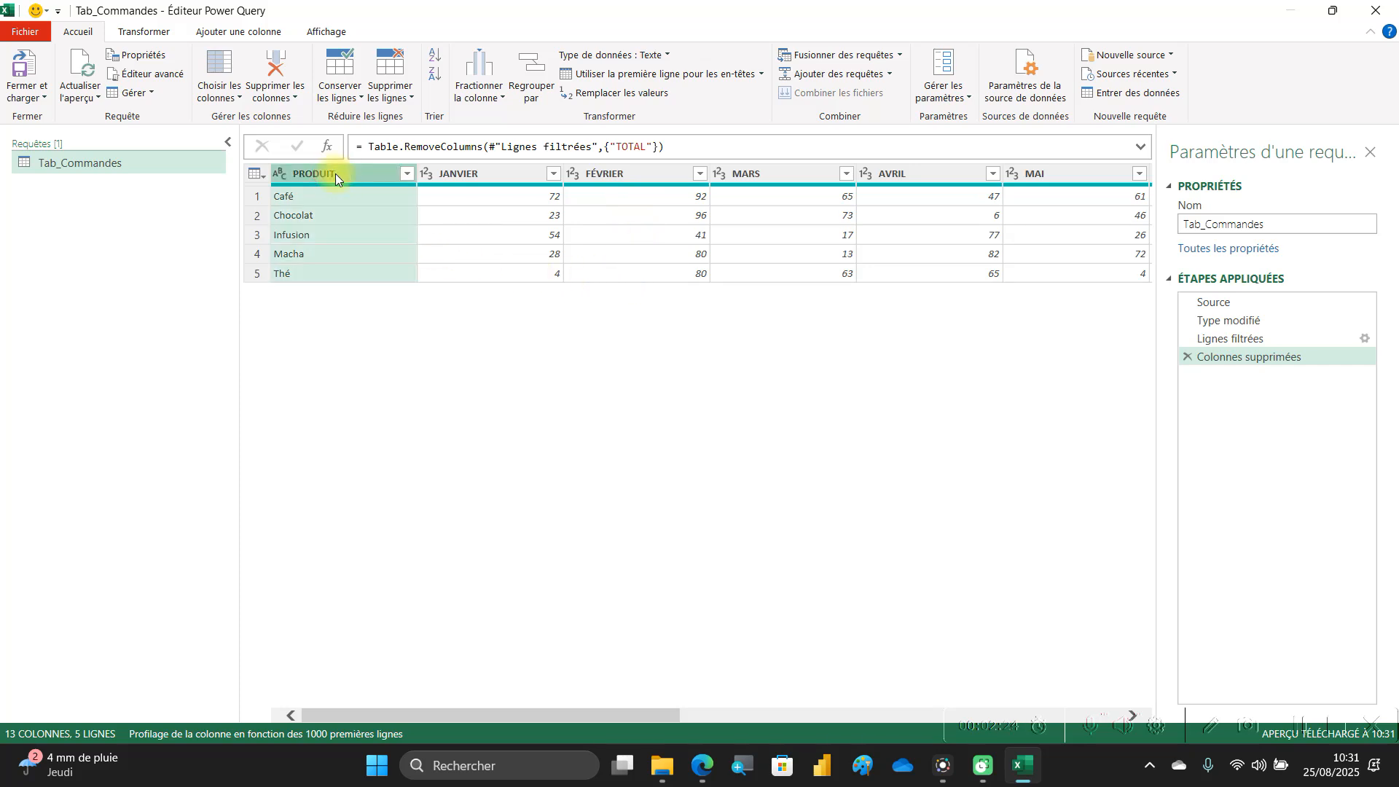
right_click(335, 173)
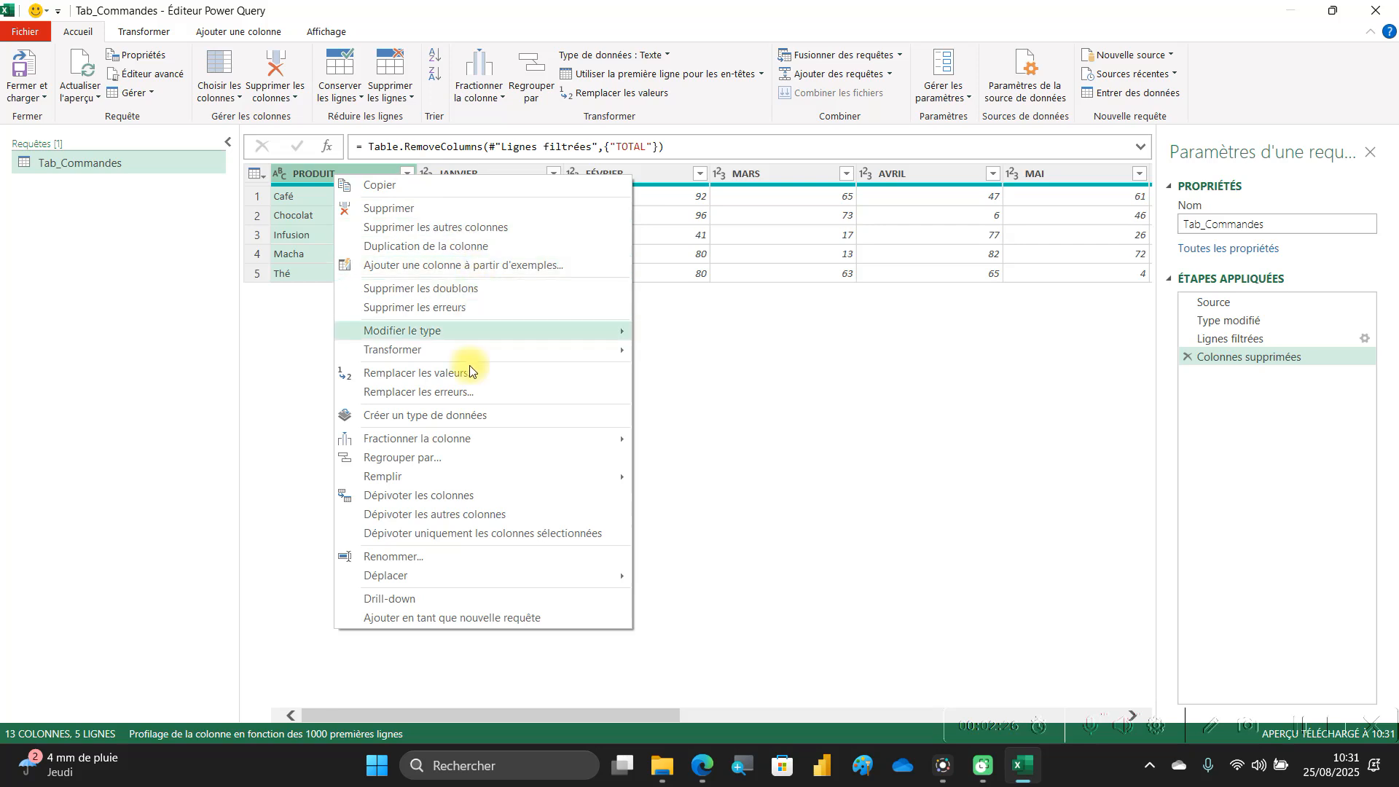
left_click(419, 514)
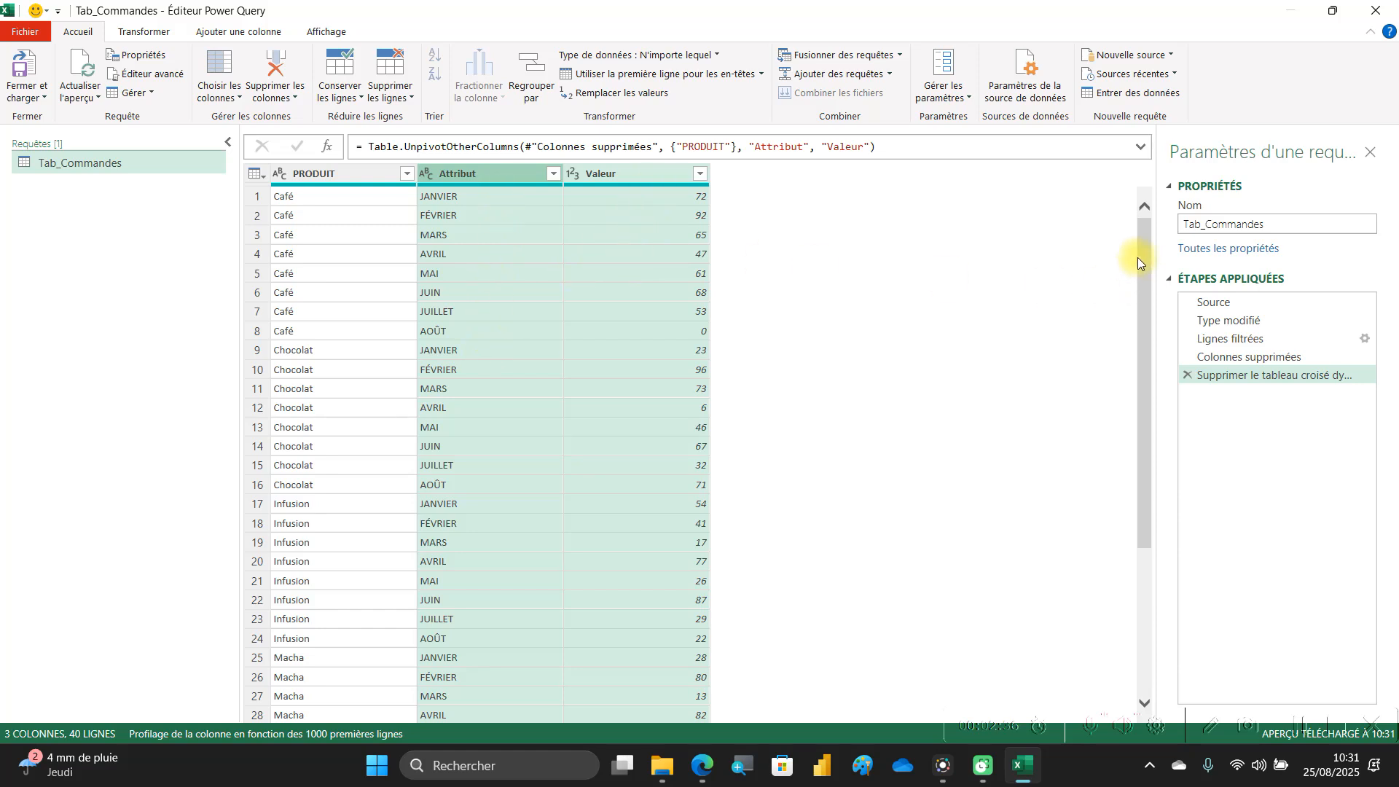
Rename the Attribut column as Mois
left_click_drag(1139, 263, 1173, 118)
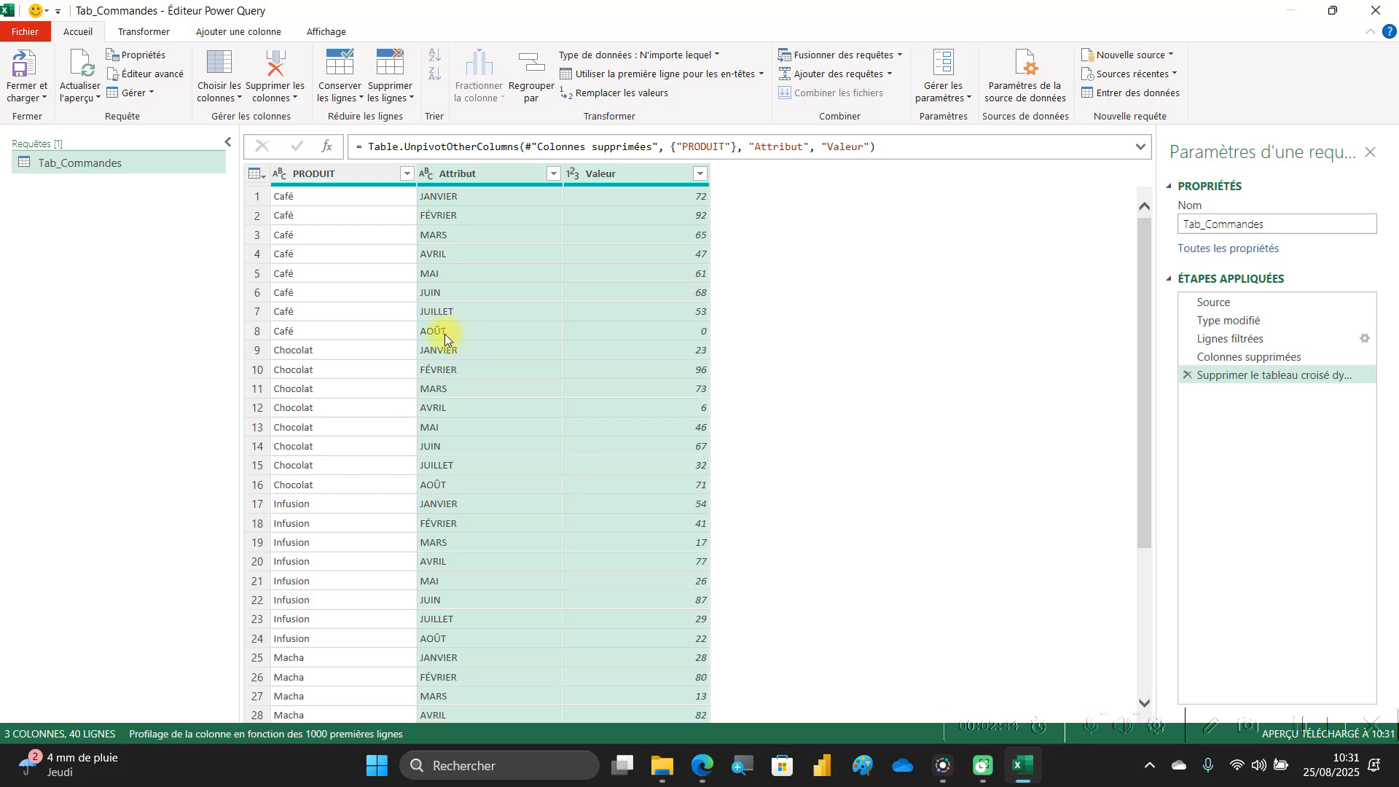
left_click(490, 177)
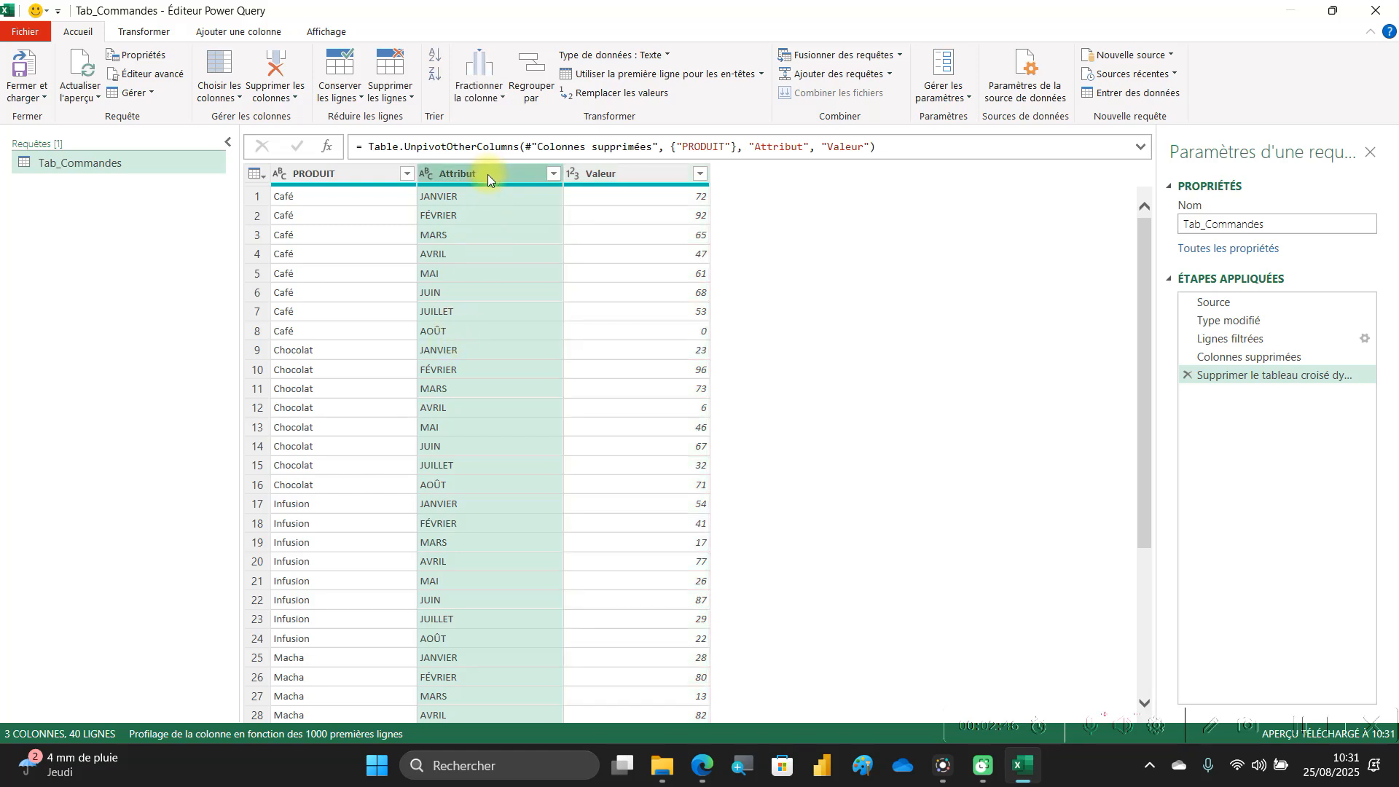
double_click(488, 174)
type("Mois")
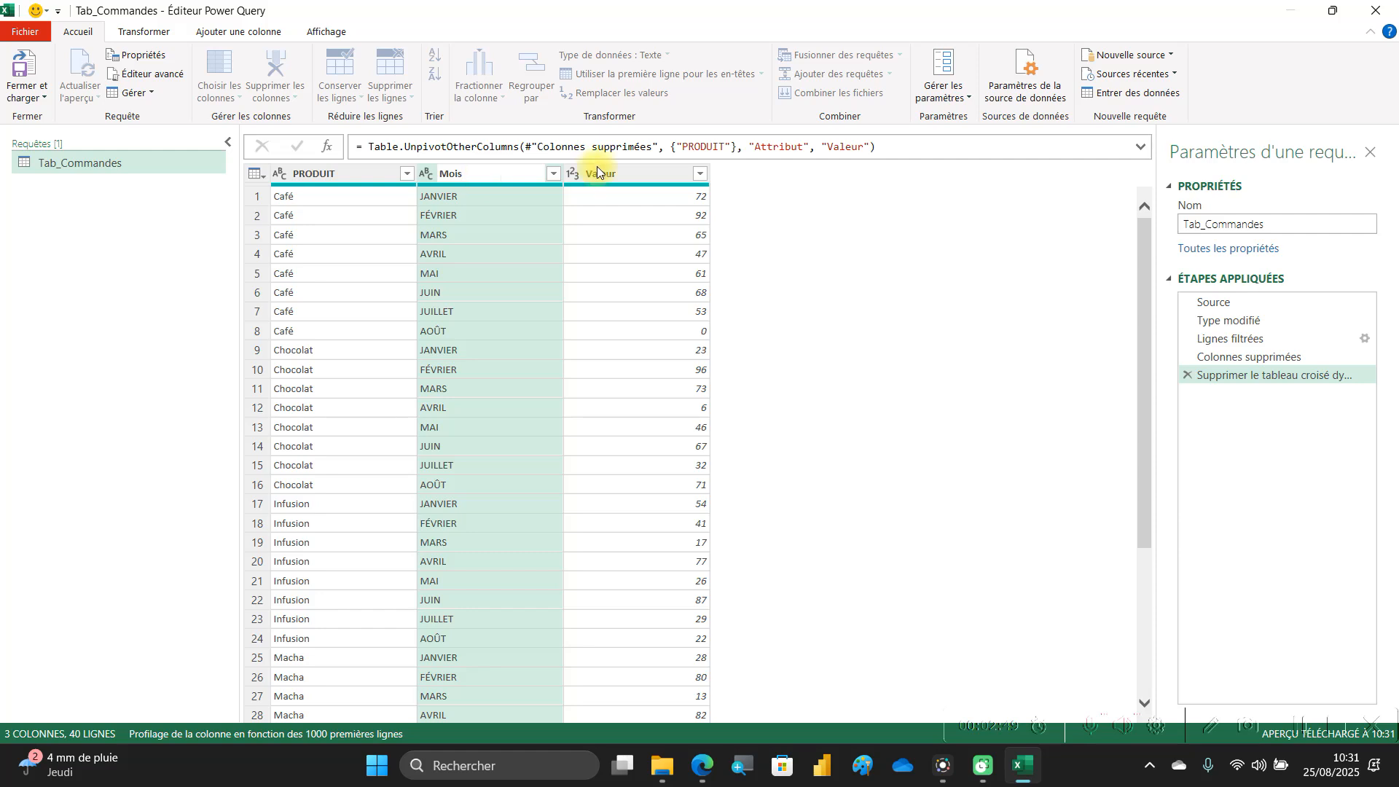
key("Return")
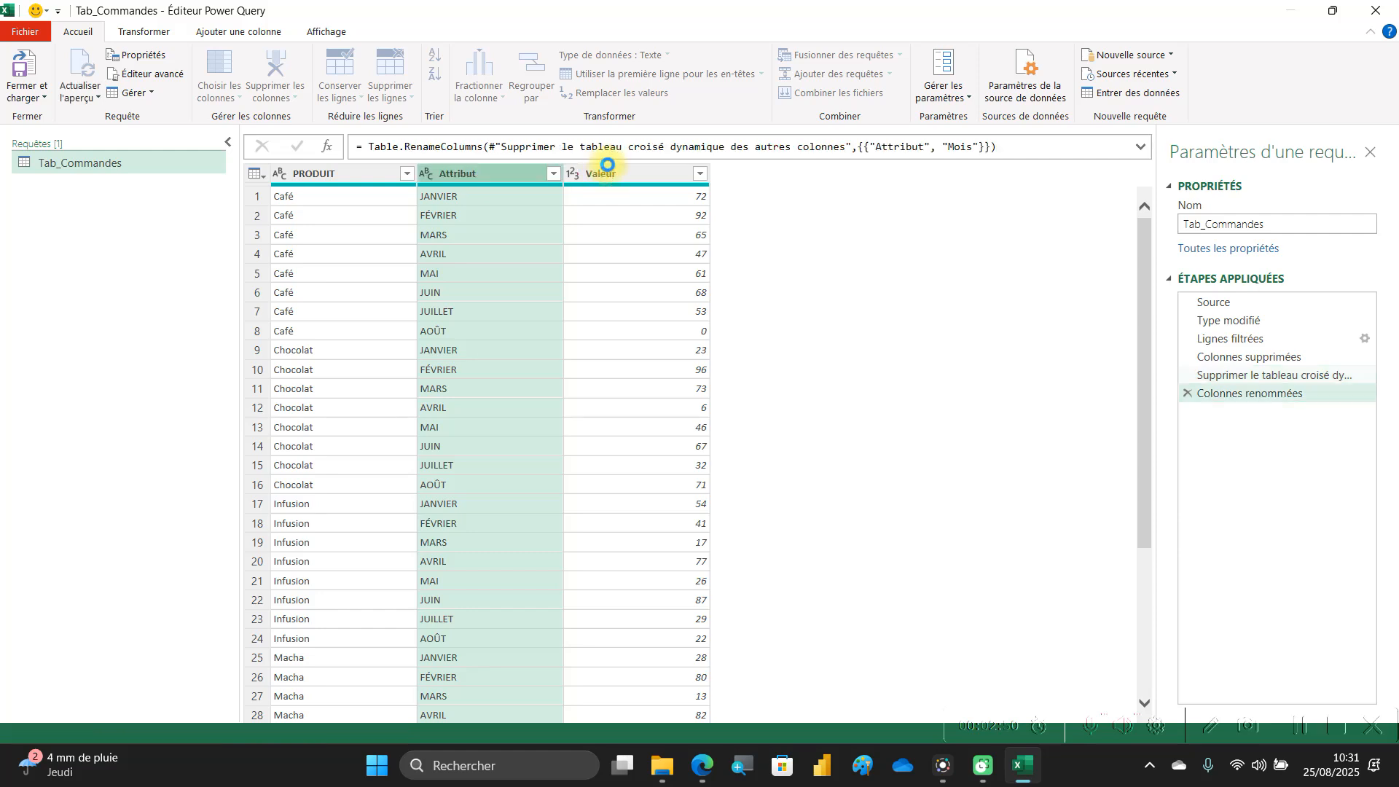
Rename the Valeur column as Quantité
left_click(632, 171)
double_click(632, 172)
type("Qua")
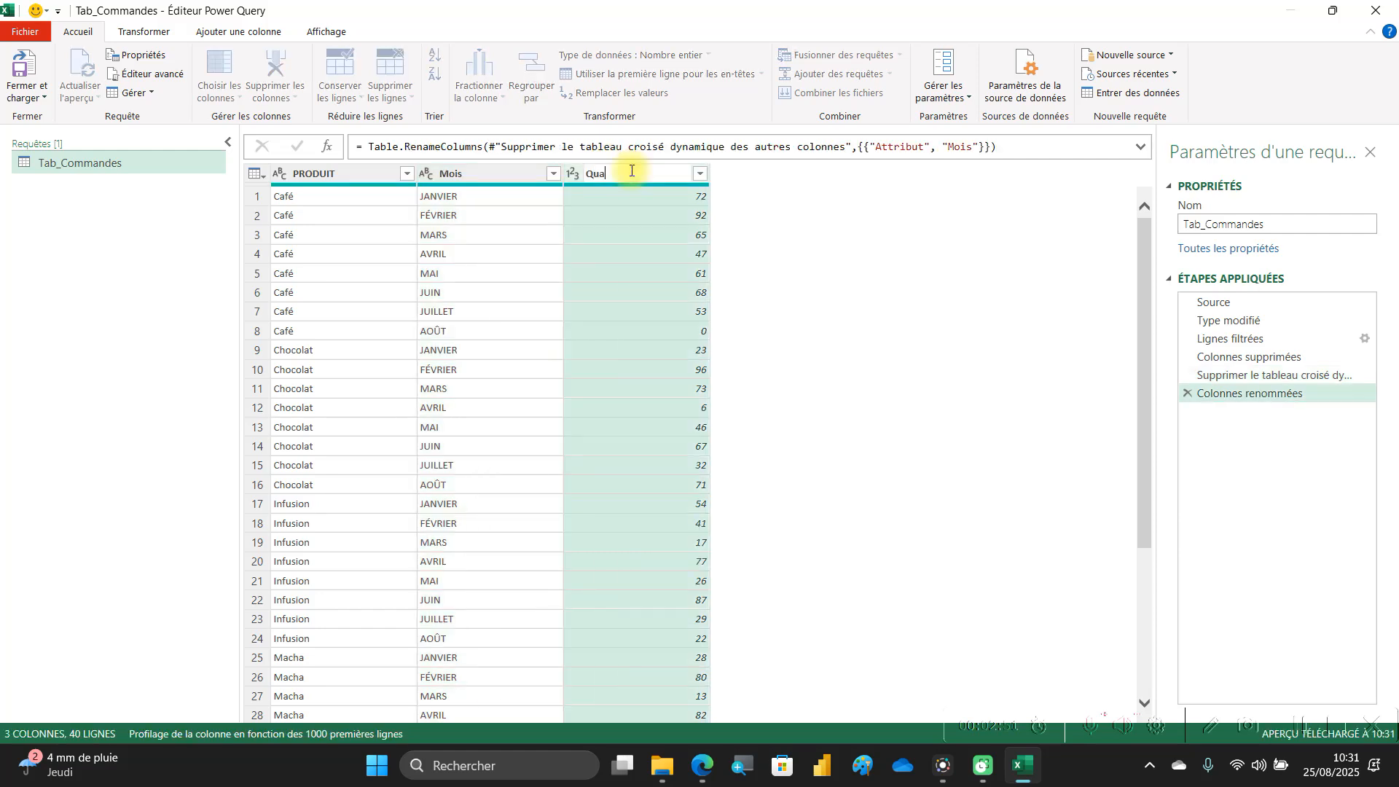
type("ntité")
key("Return")
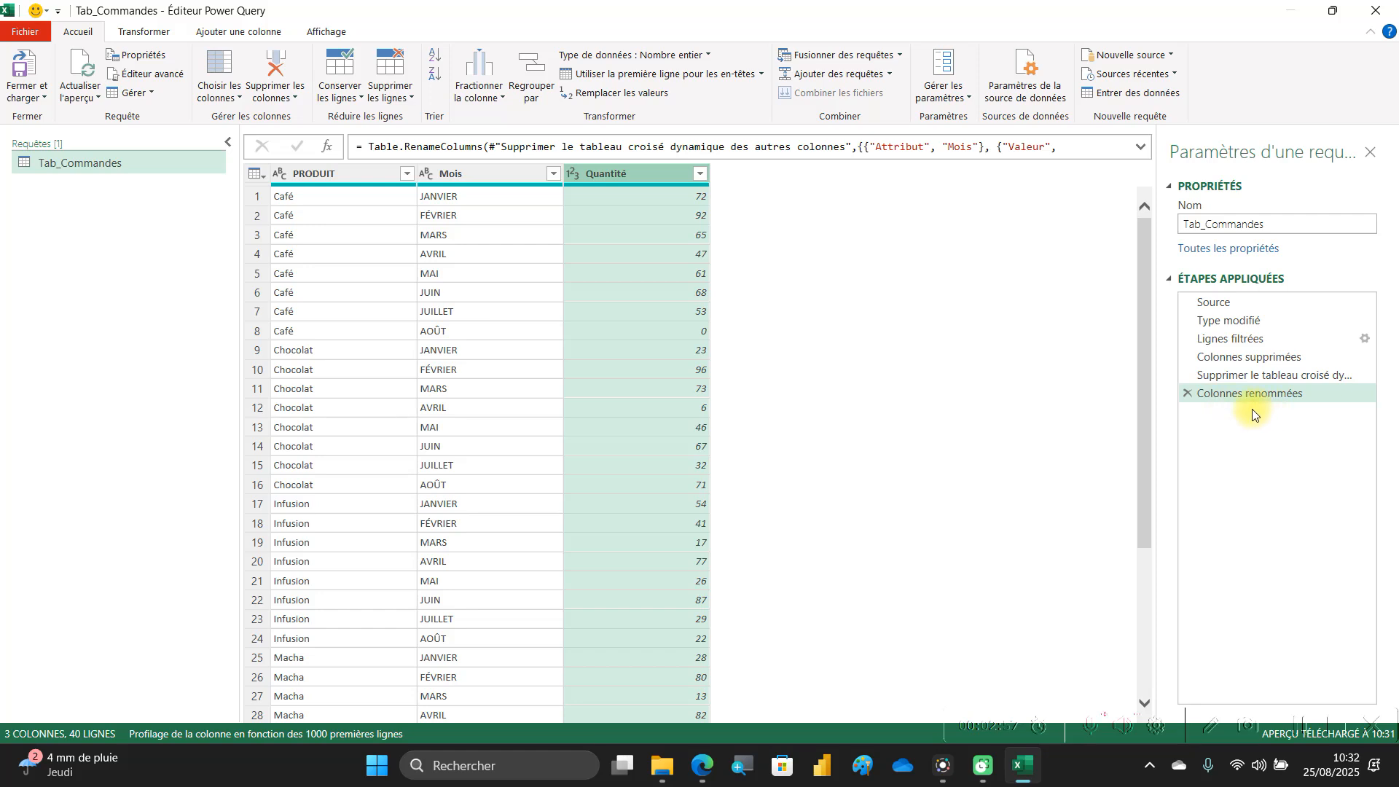
Close the query editor and load the Tab_Commandes query to its default location in the workbook
left_click(23, 99)
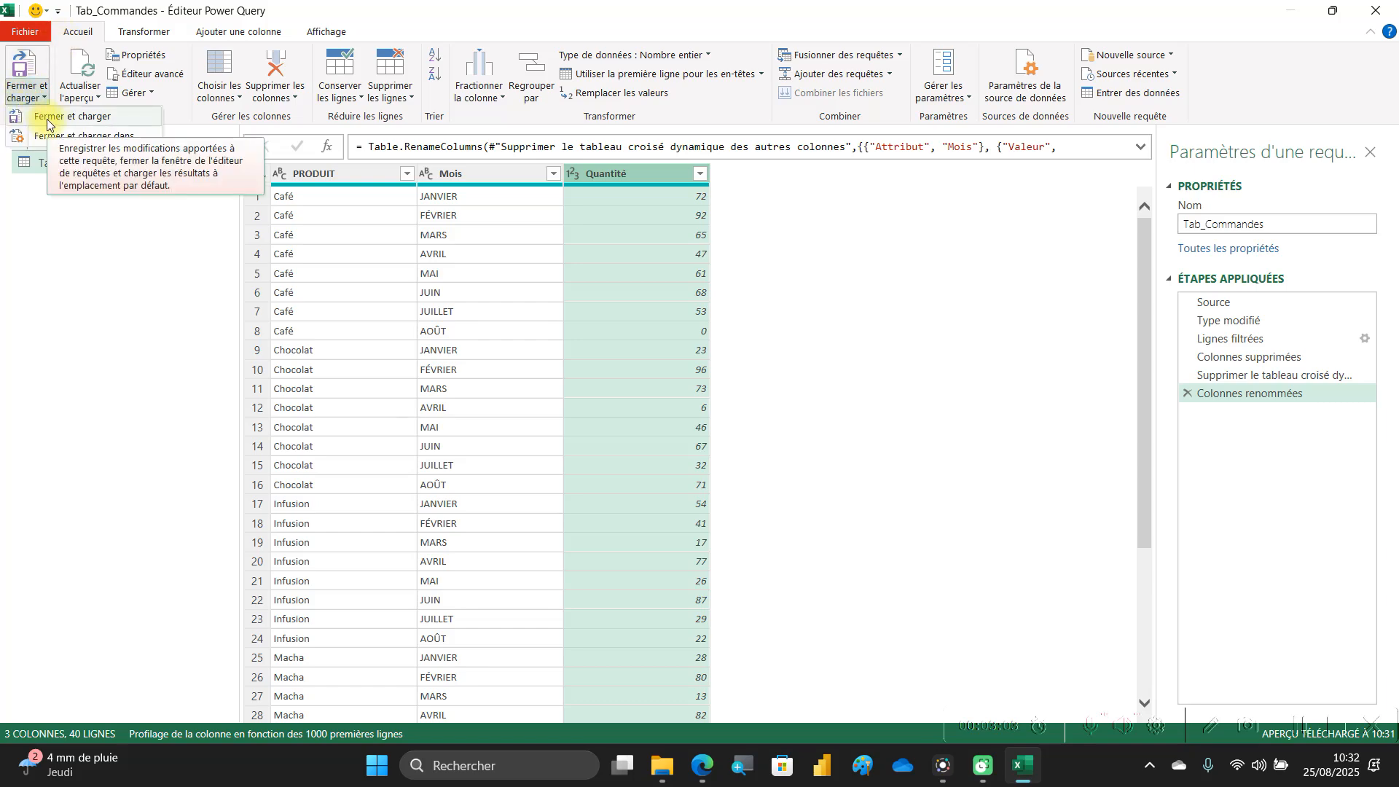
left_click(46, 121)
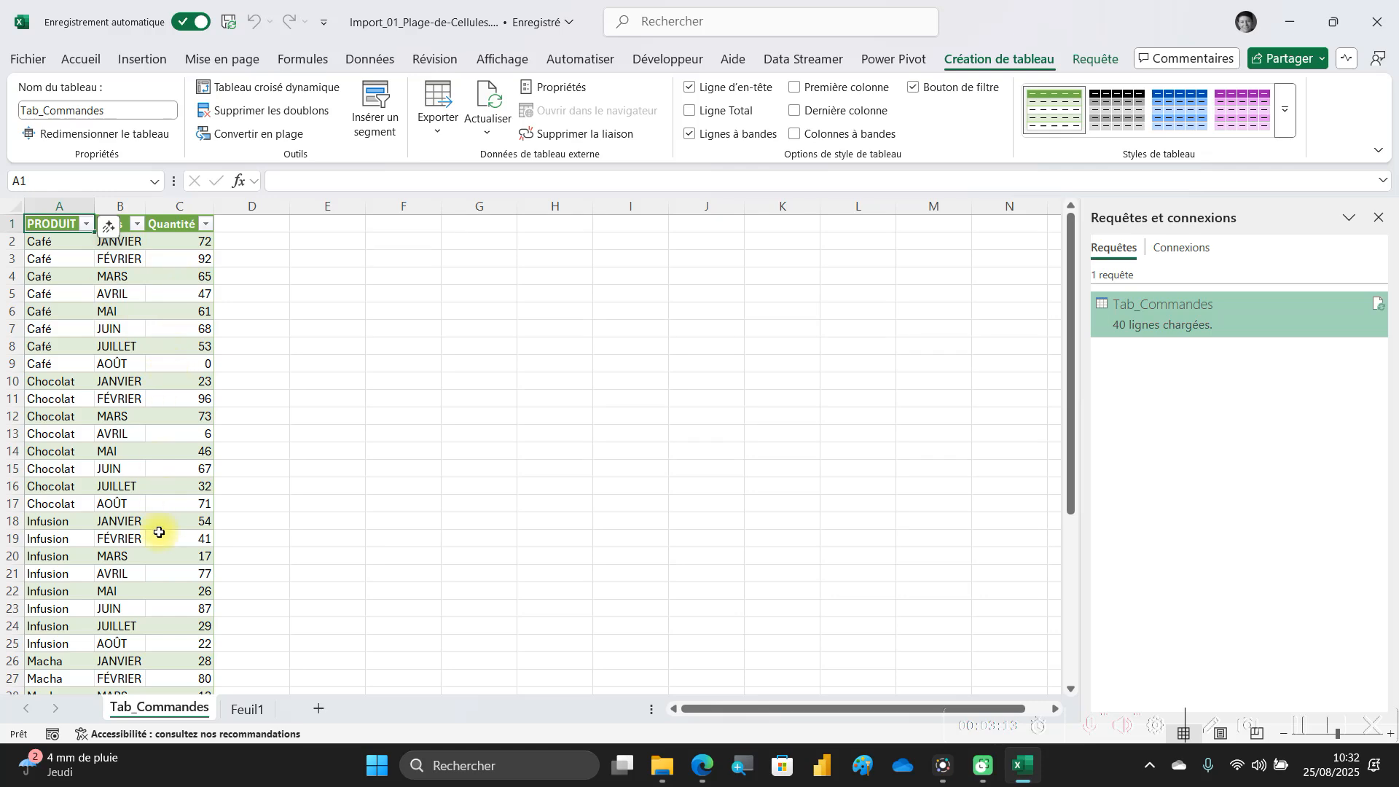
Apply a light table style with blue horizontal lines and no filled bands to the source table on sheet Feuil1
left_click(256, 719)
left_click(376, 323)
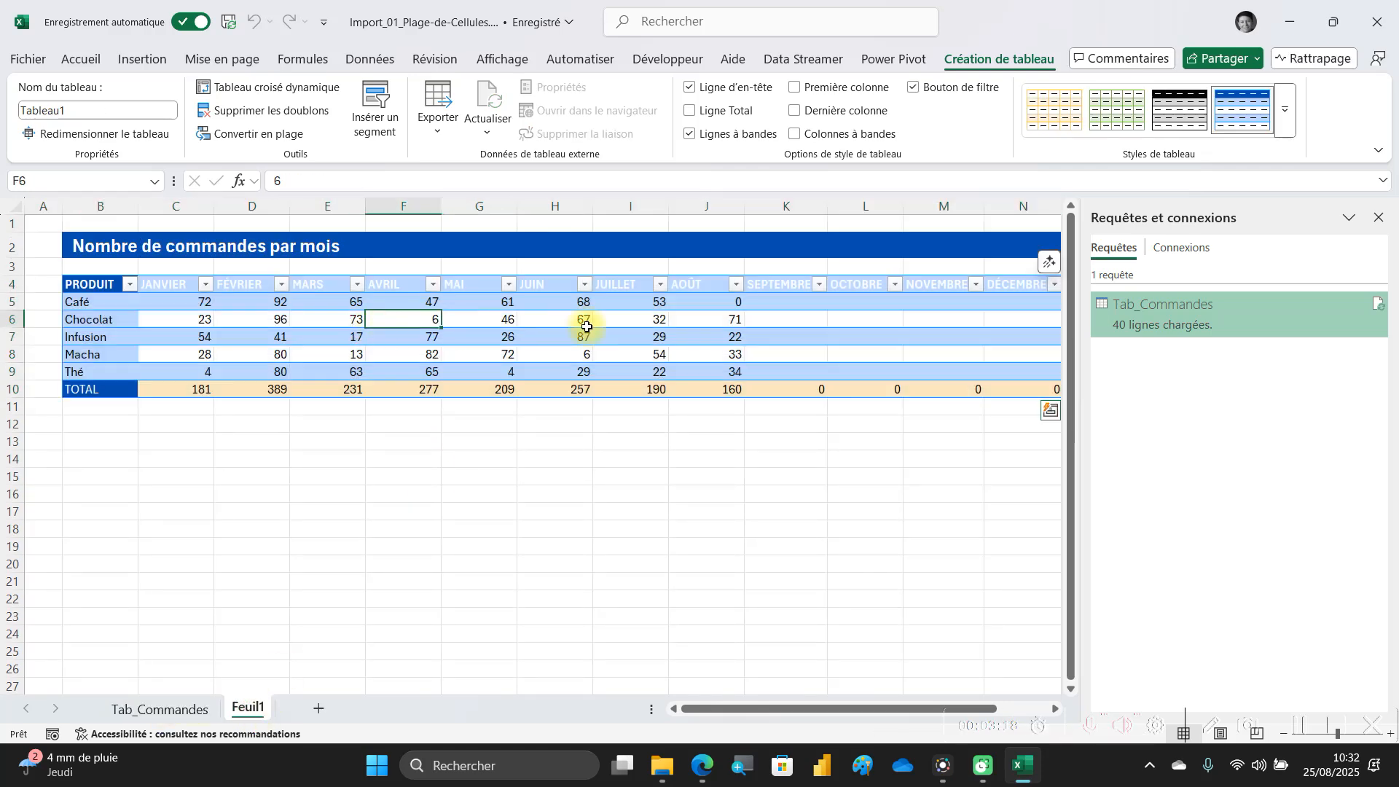
left_click(104, 284)
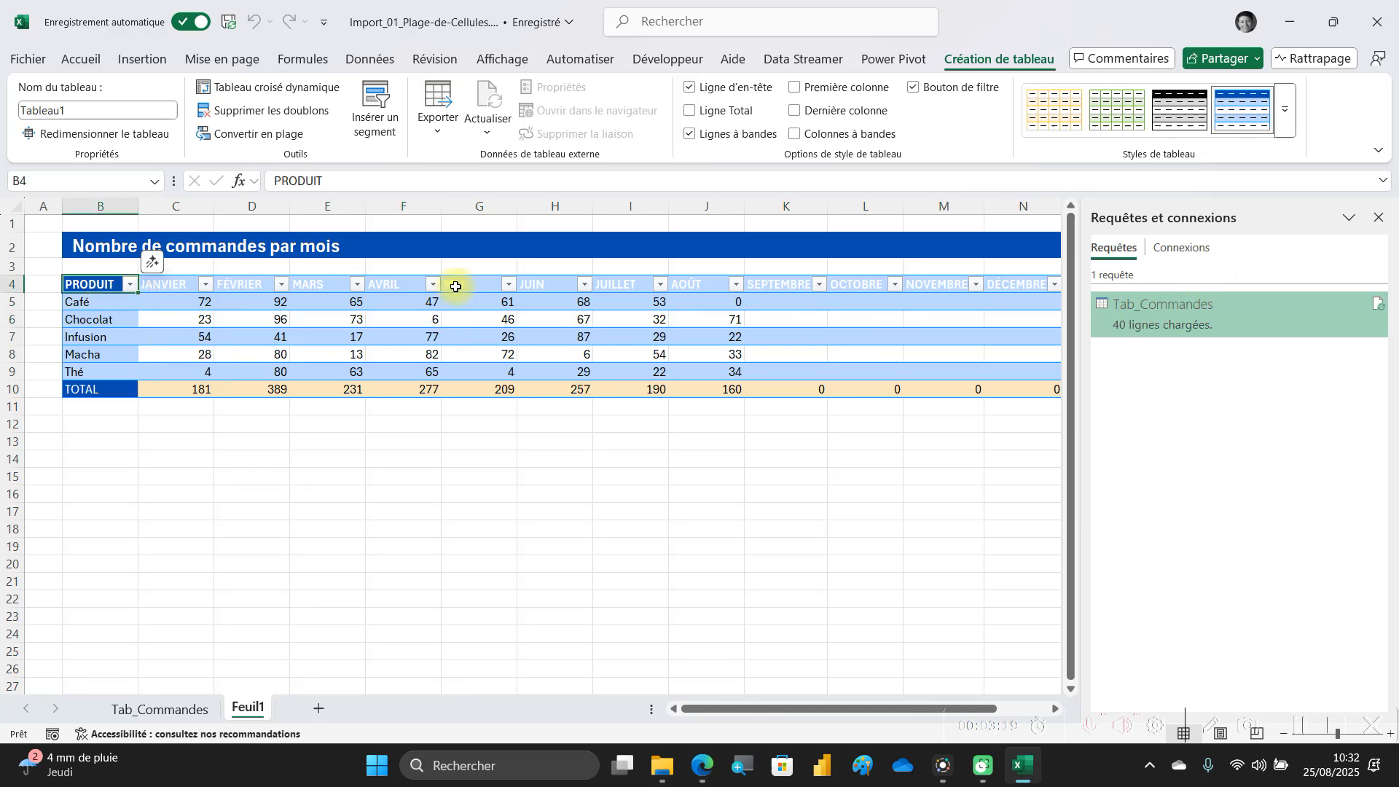
left_click(1285, 116)
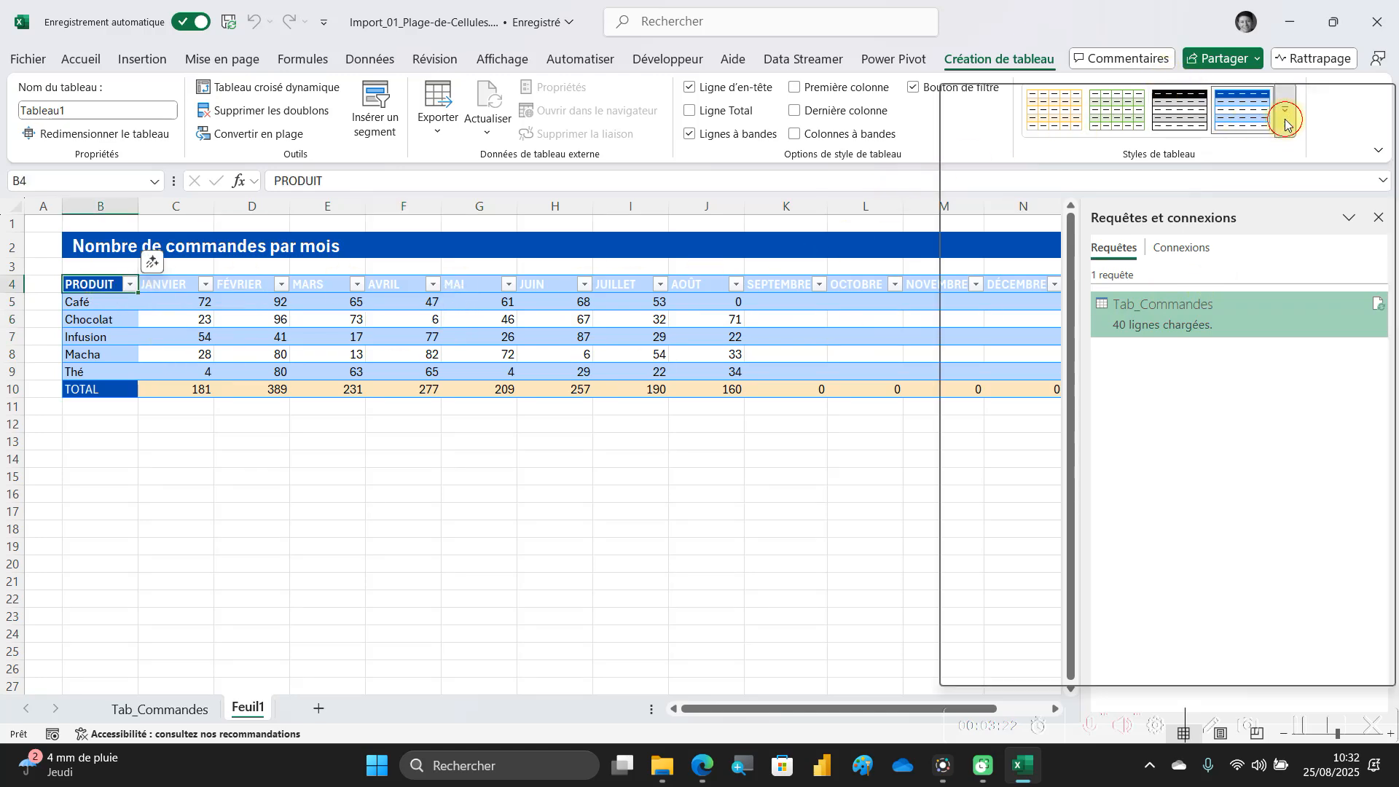
left_click(1102, 184)
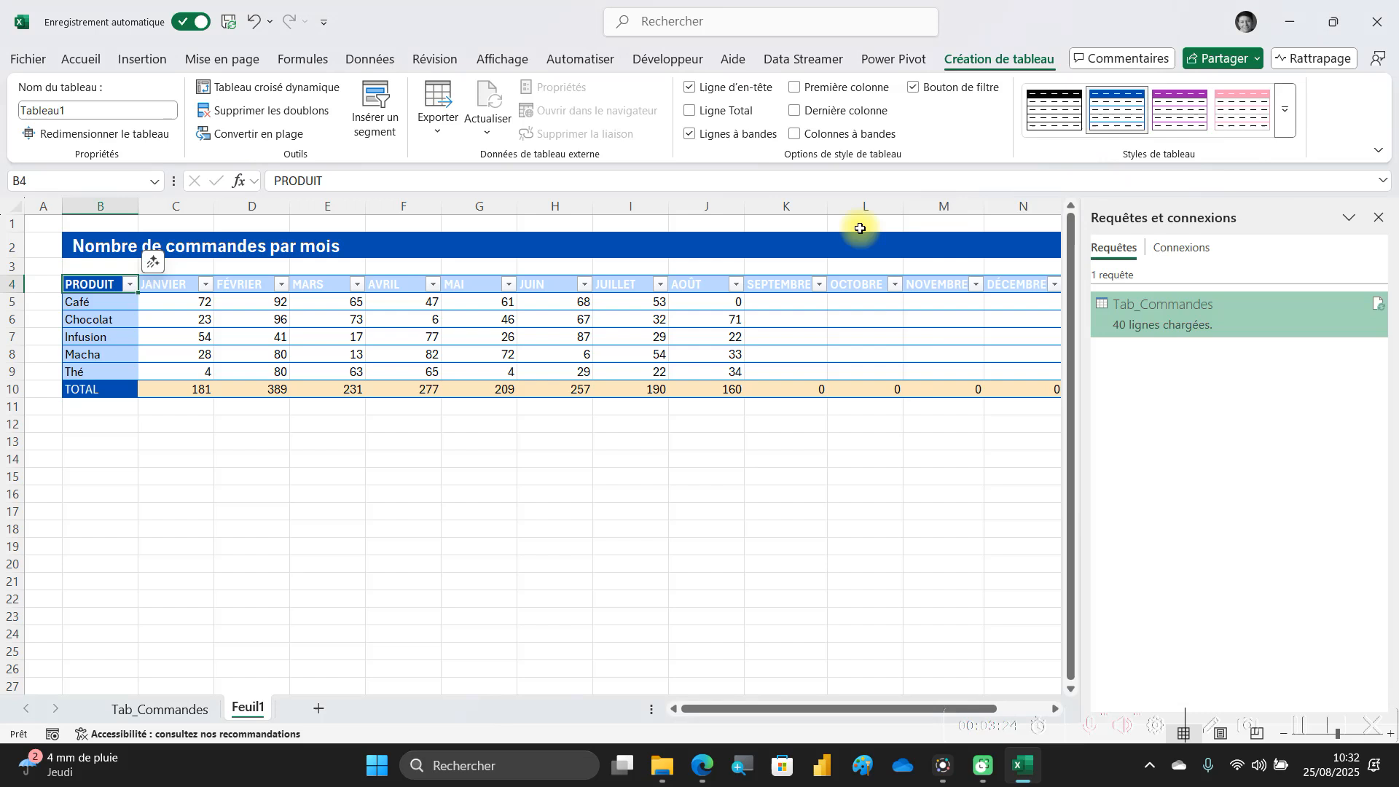
left_click(569, 427)
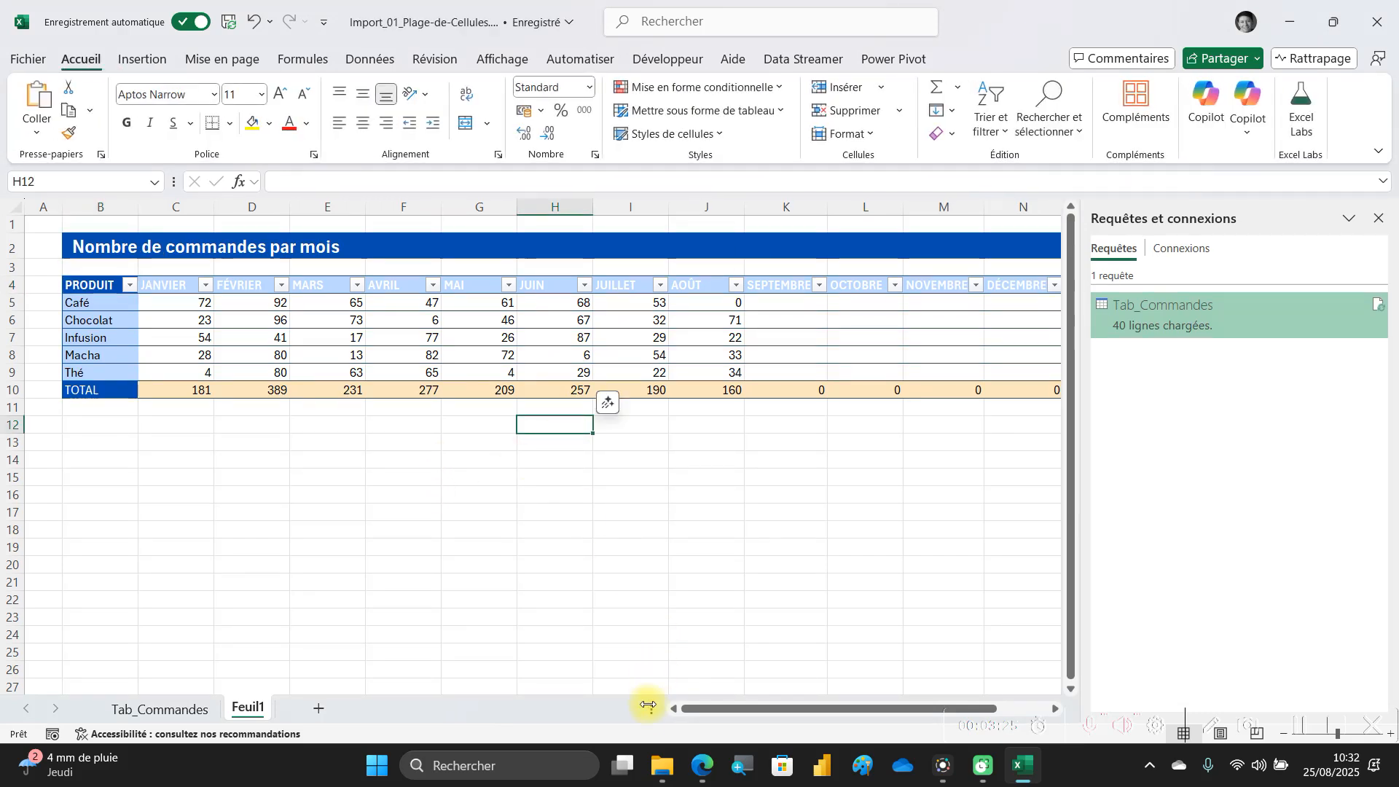
Enter the September order quantities 5, 10, 15, 20 and 25 for Café through Thé in cells K5:K9 of the source table
left_click_drag(698, 714, 737, 711)
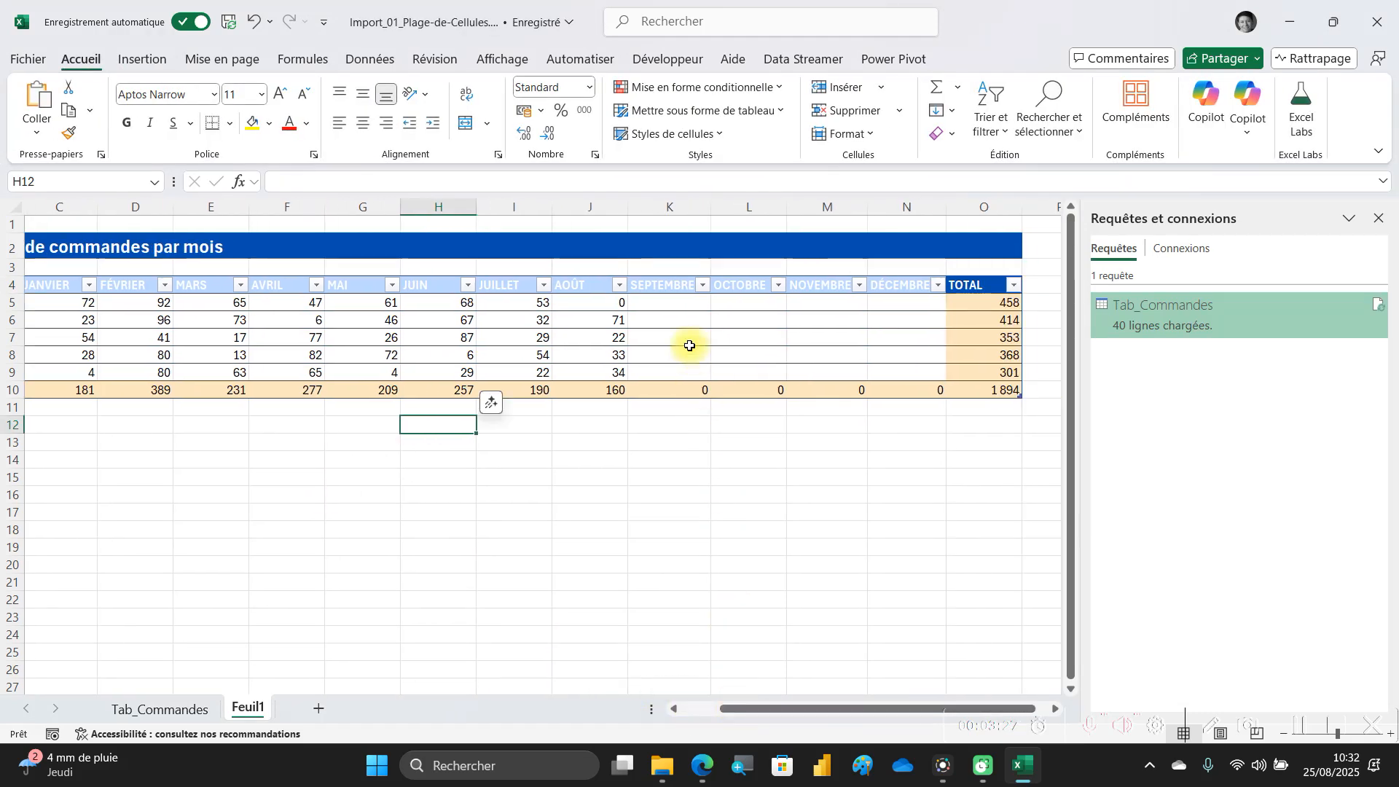
left_click(675, 303)
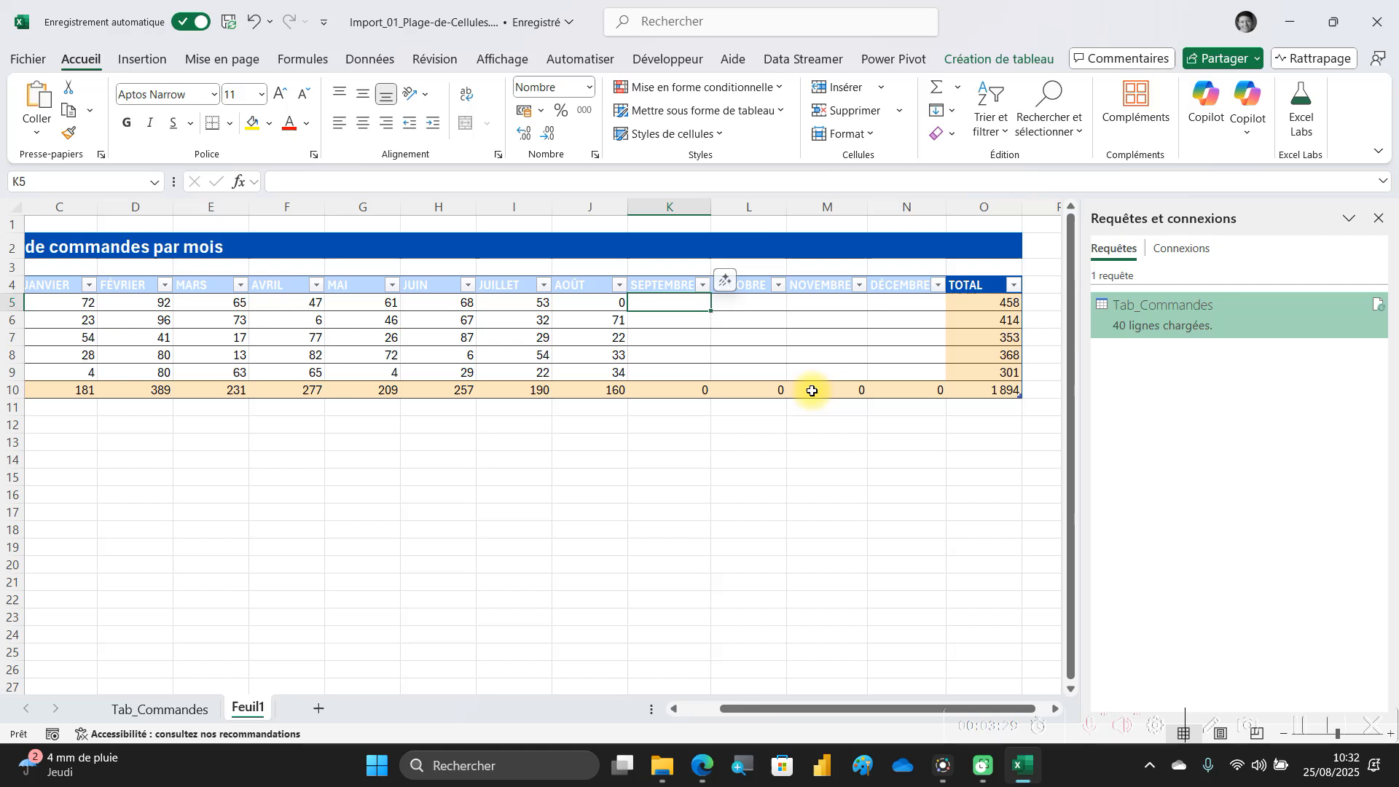
type("10")
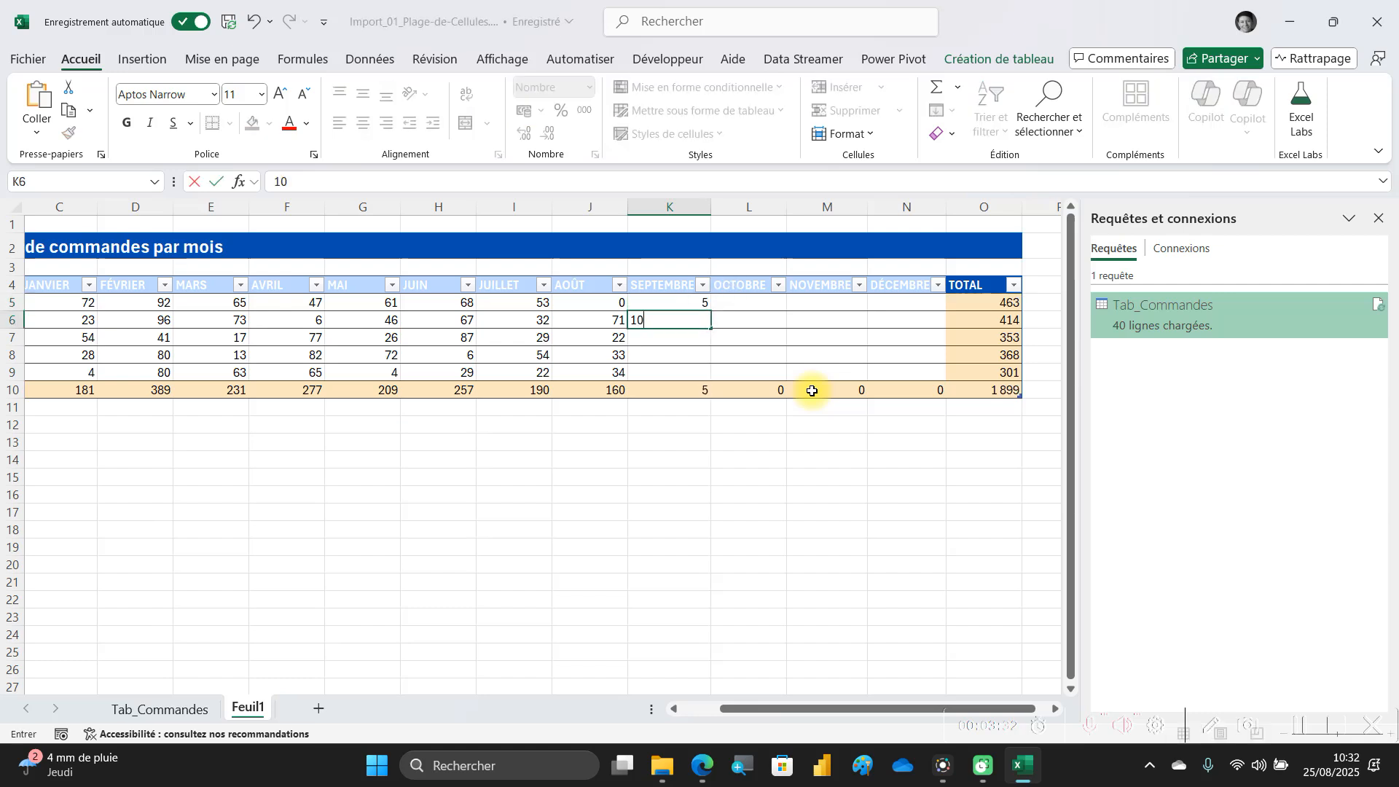
key("Return")
type("15")
key("Return")
type("20")
key("Return")
type("25")
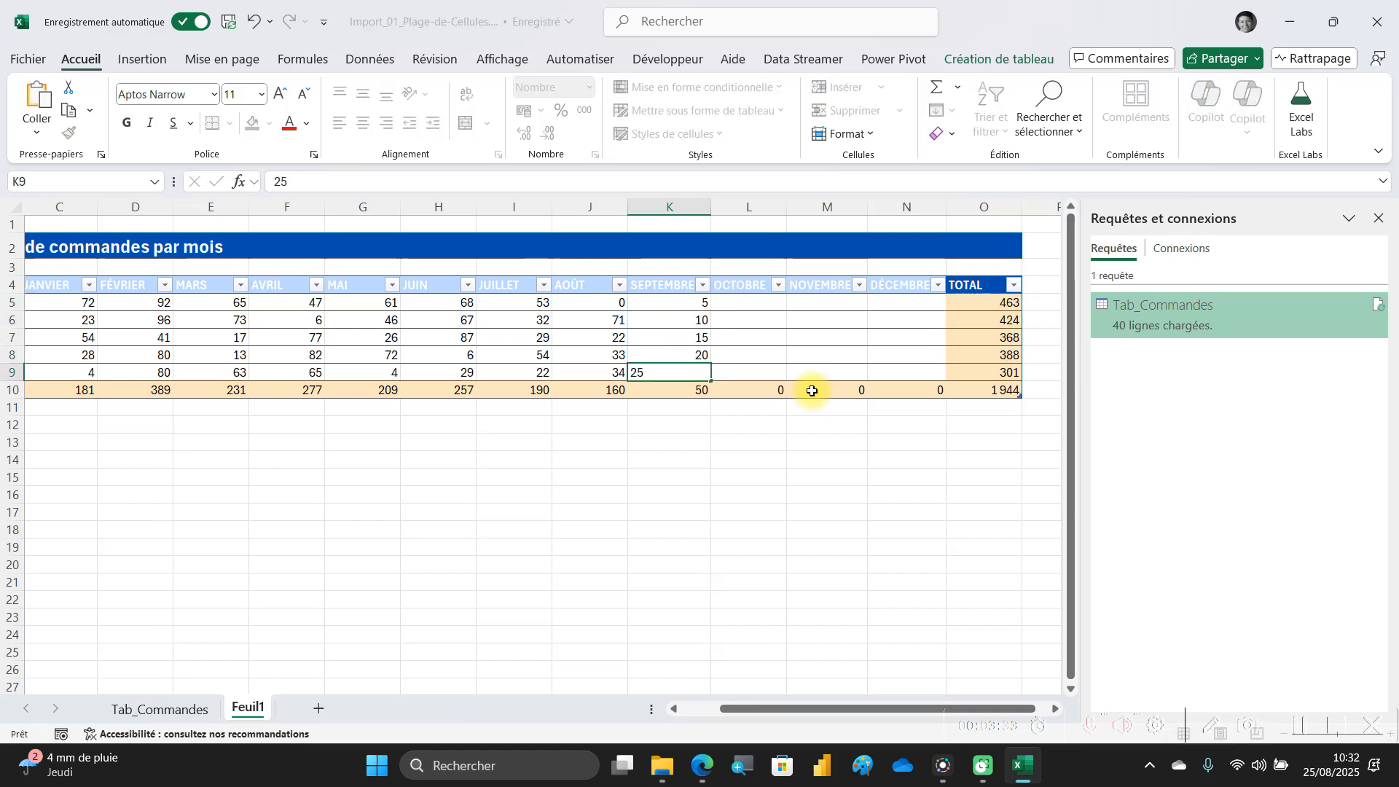
key("Return")
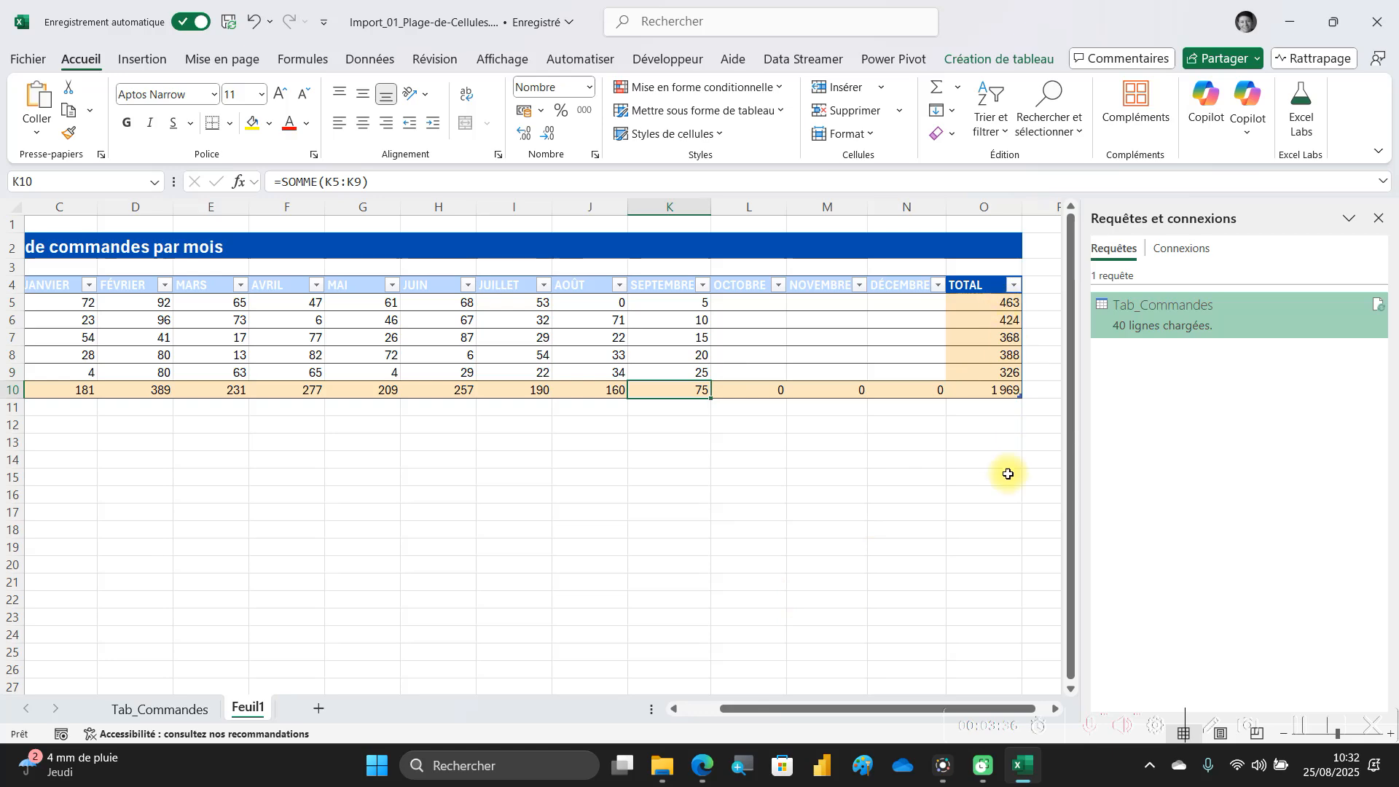
Refresh all workbook data to update the loaded table on sheet Tab_Commandes, and return to sheet Feuil1
left_click_drag(740, 709, 681, 711)
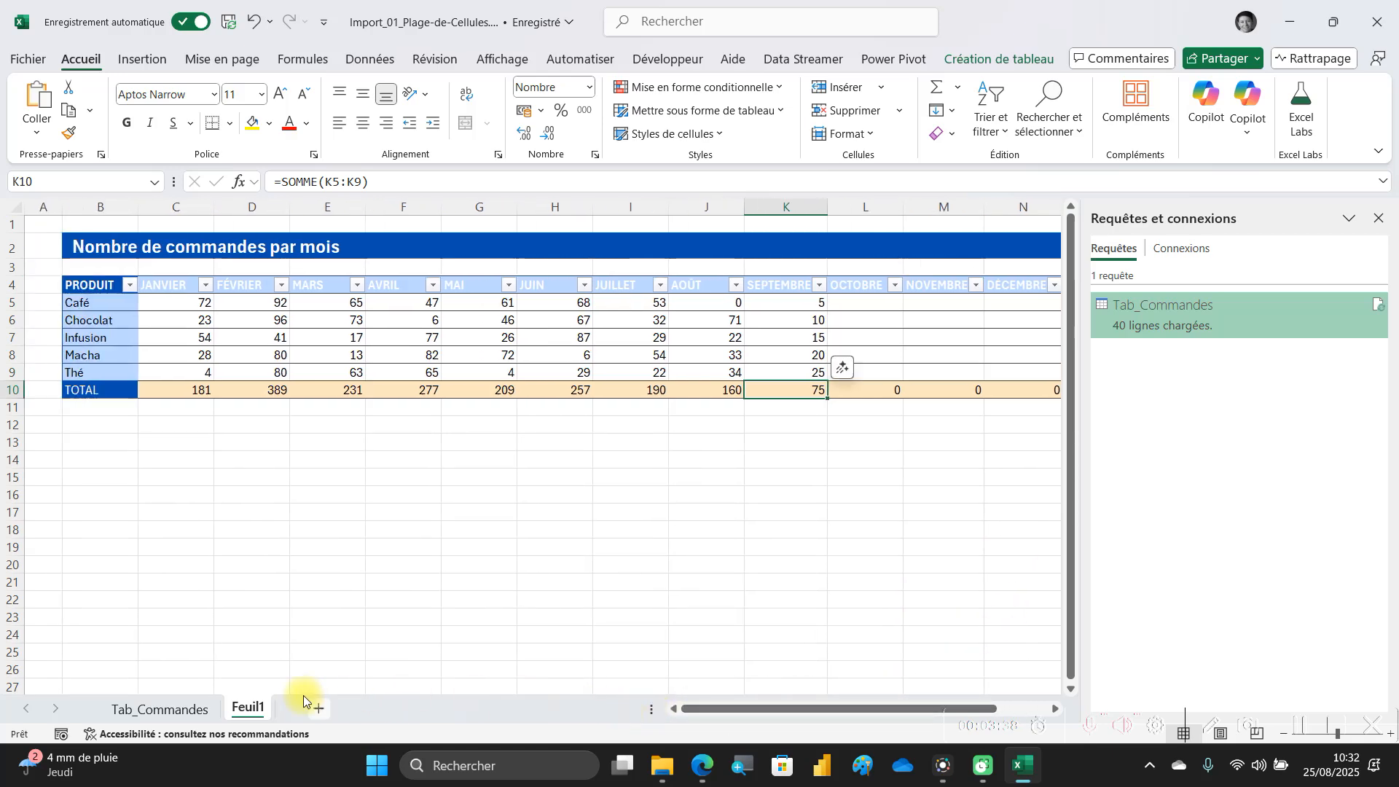
left_click(129, 709)
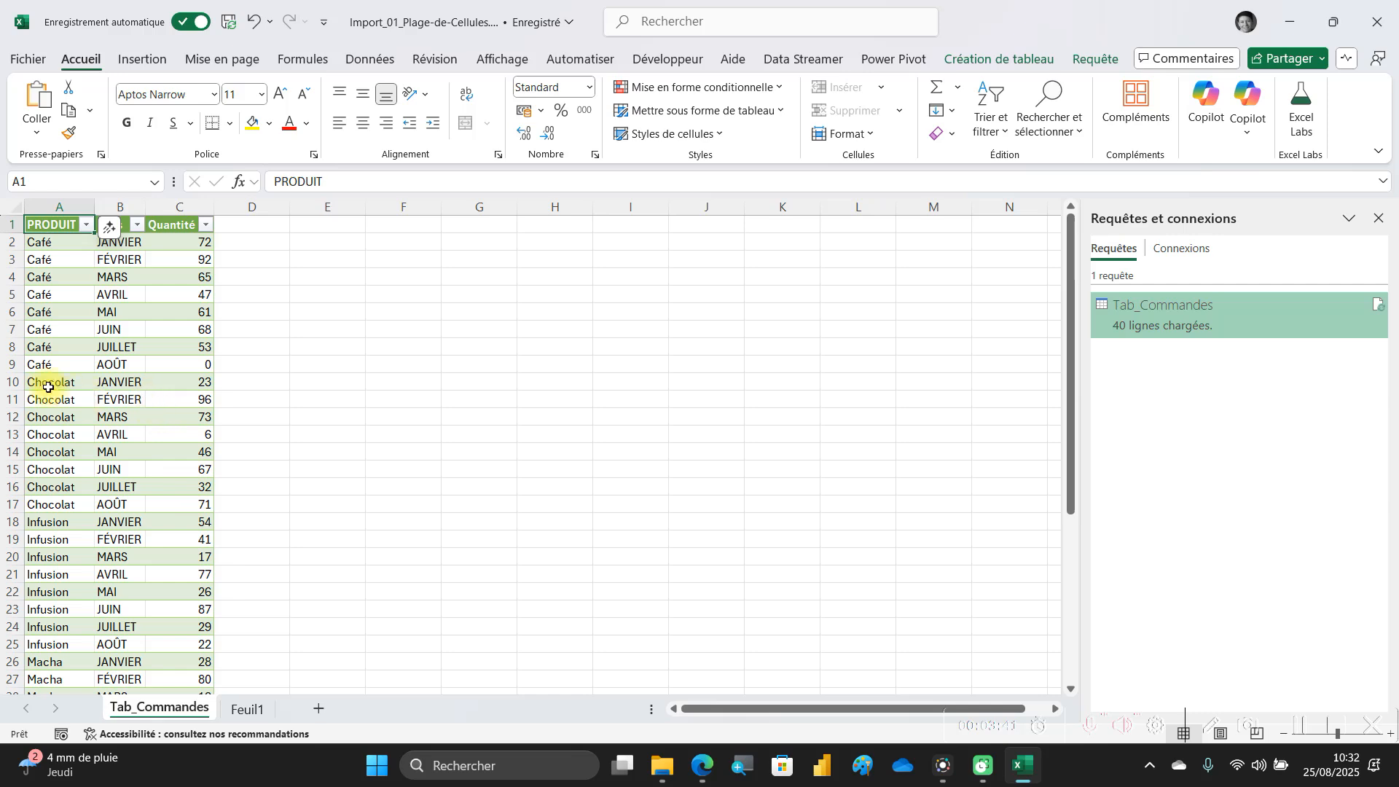
left_click(137, 378)
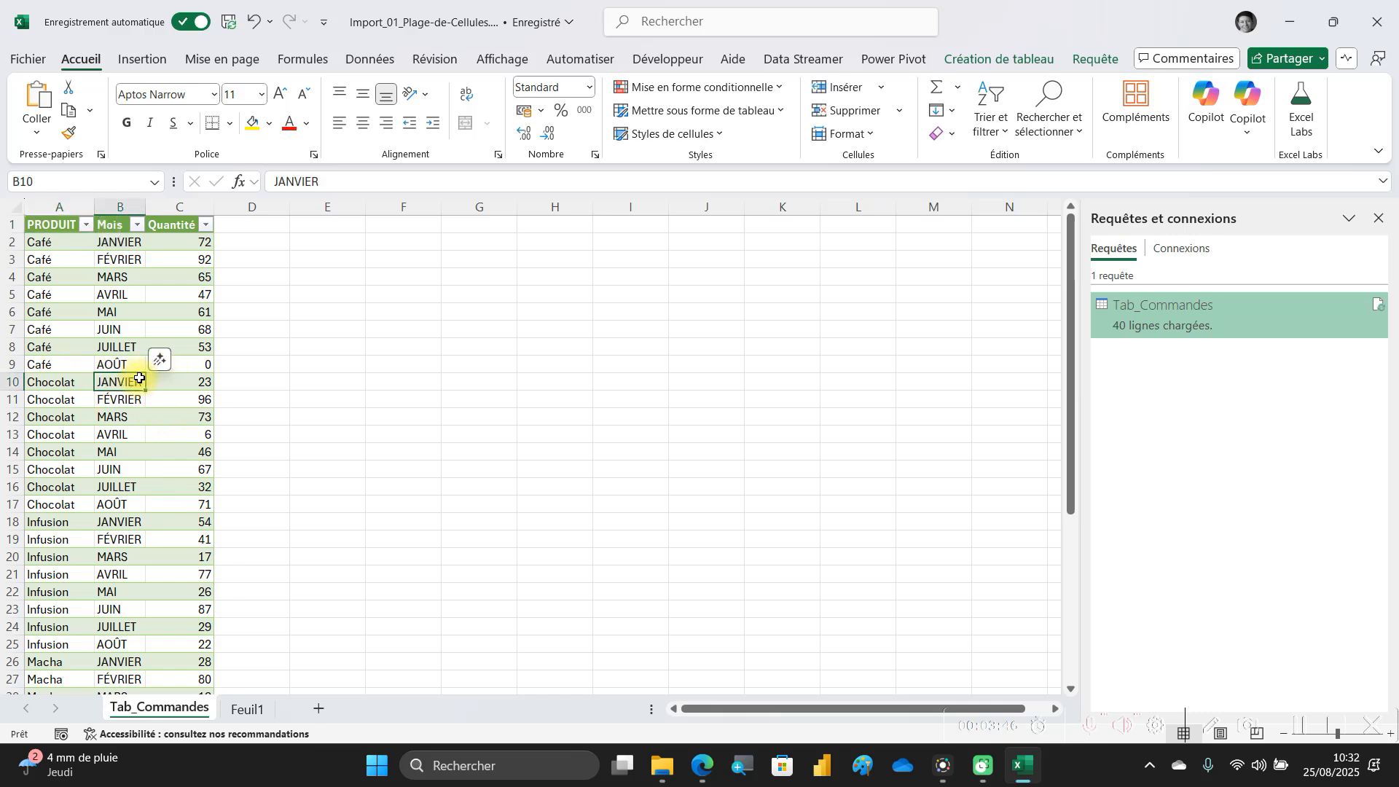
left_click(381, 61)
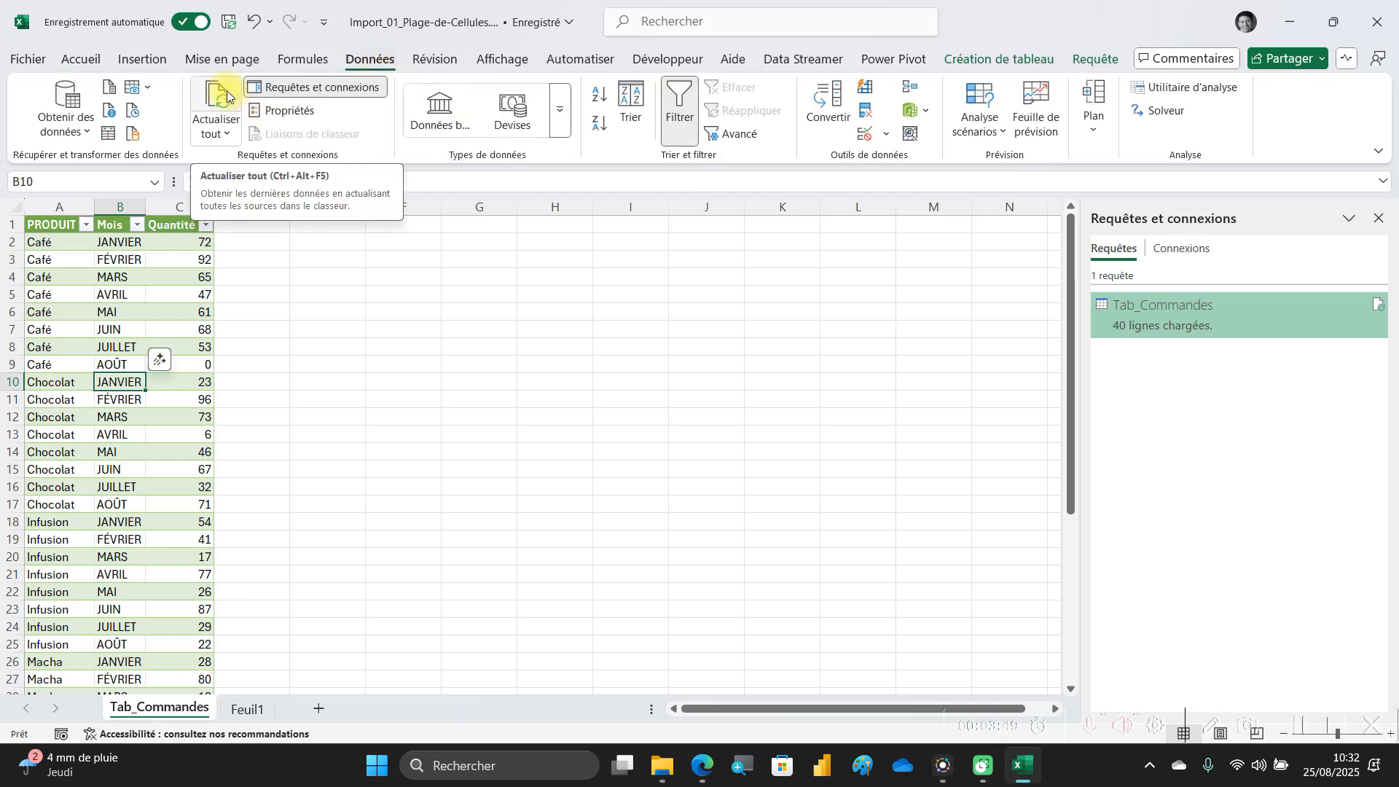
left_click(222, 102)
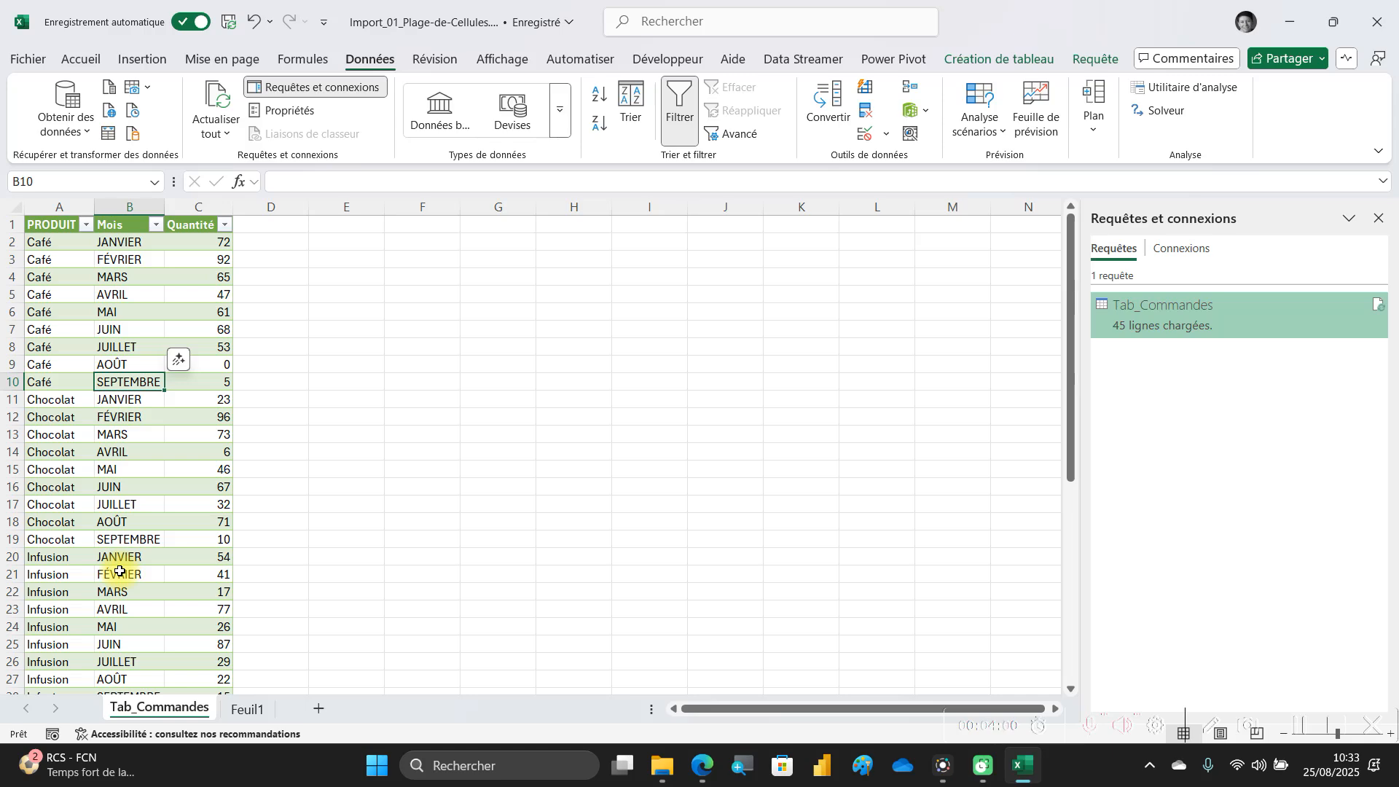
left_click(247, 707)
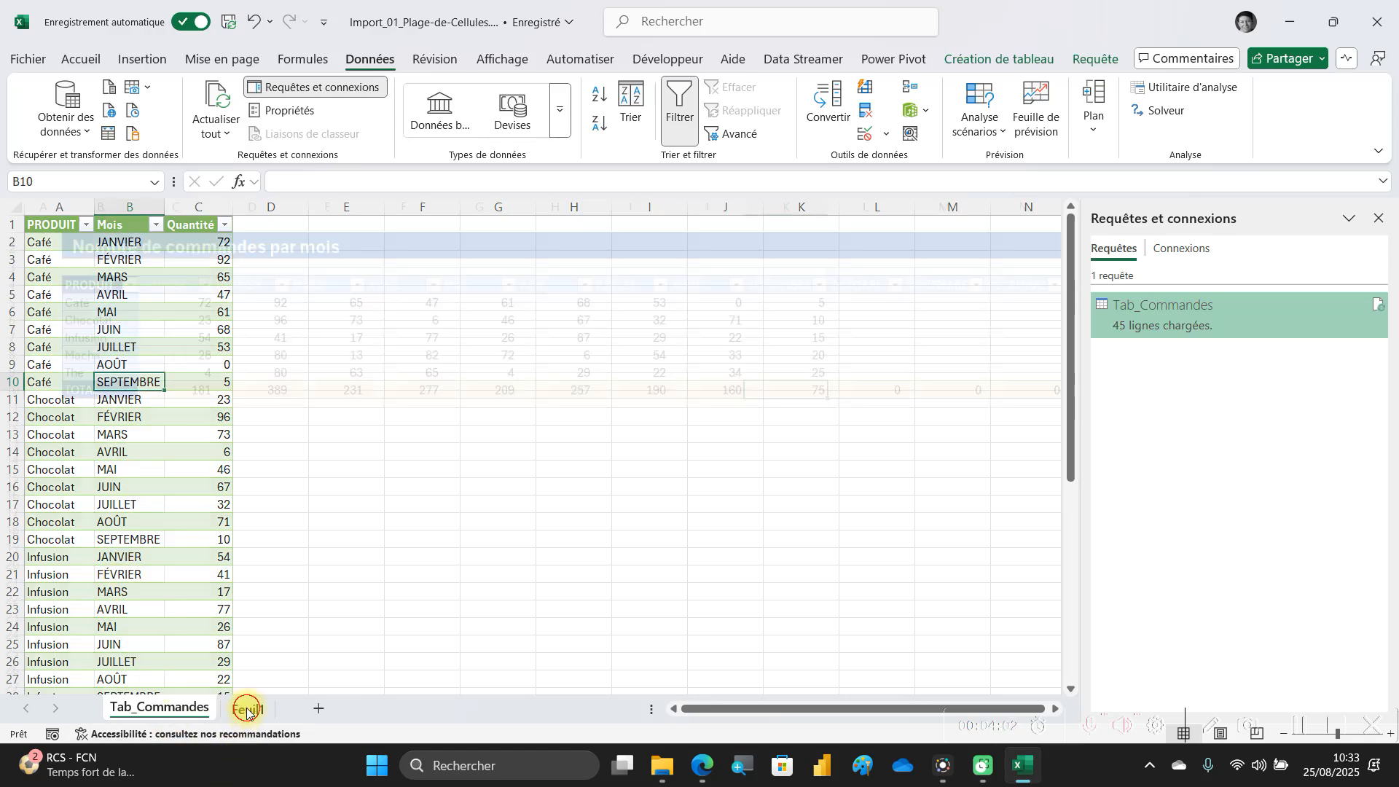